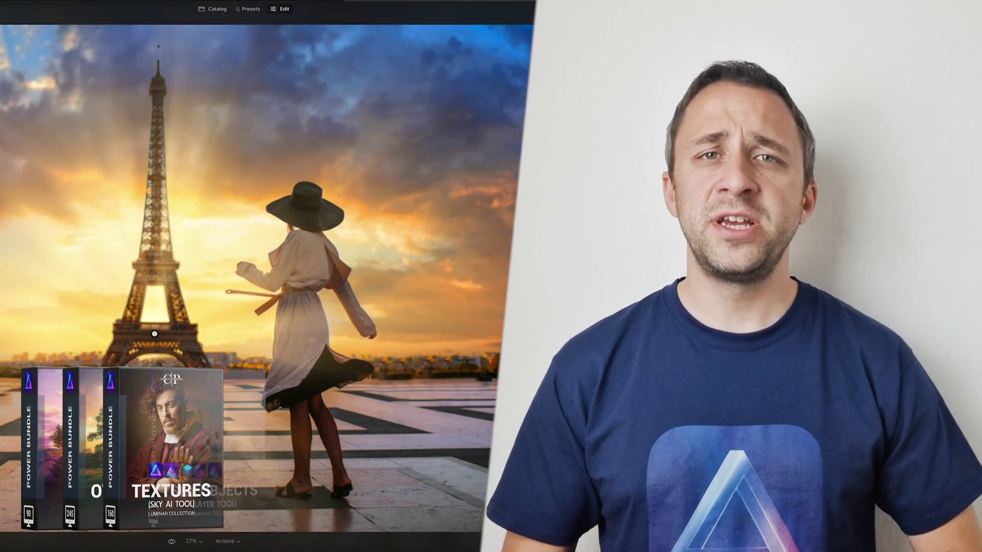
- Compare the edit with the original, then launch Luminar Neo from the shared Finder folder
left_click(171, 542)
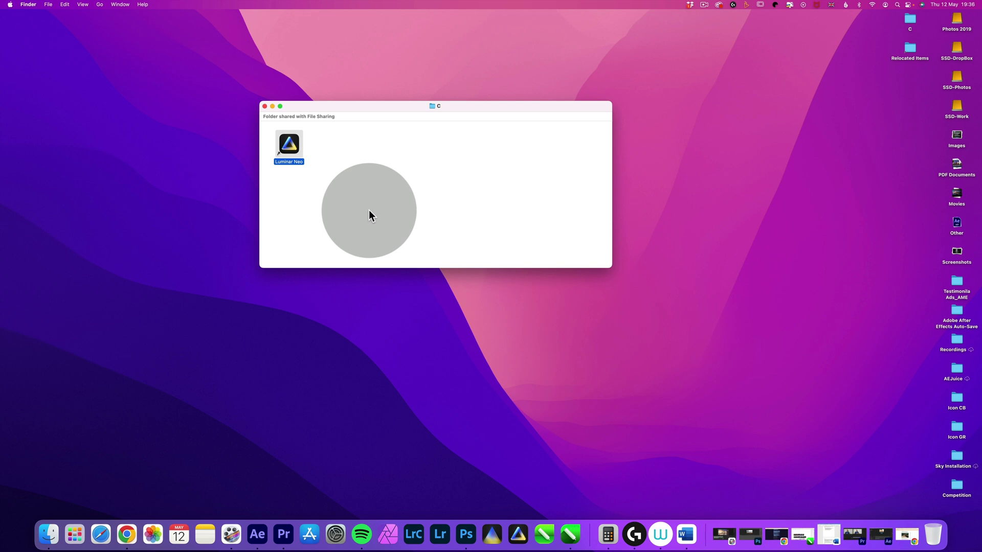
double_click(289, 147)
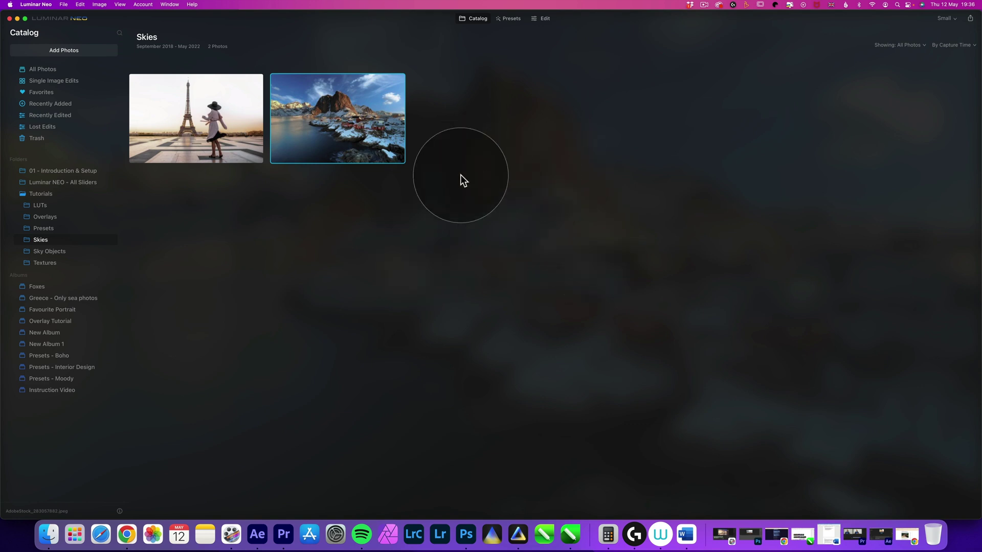
- Check for Luminar Neo updates, which offers version 1.0.6 over installed 1.0.5
left_click(47, 5)
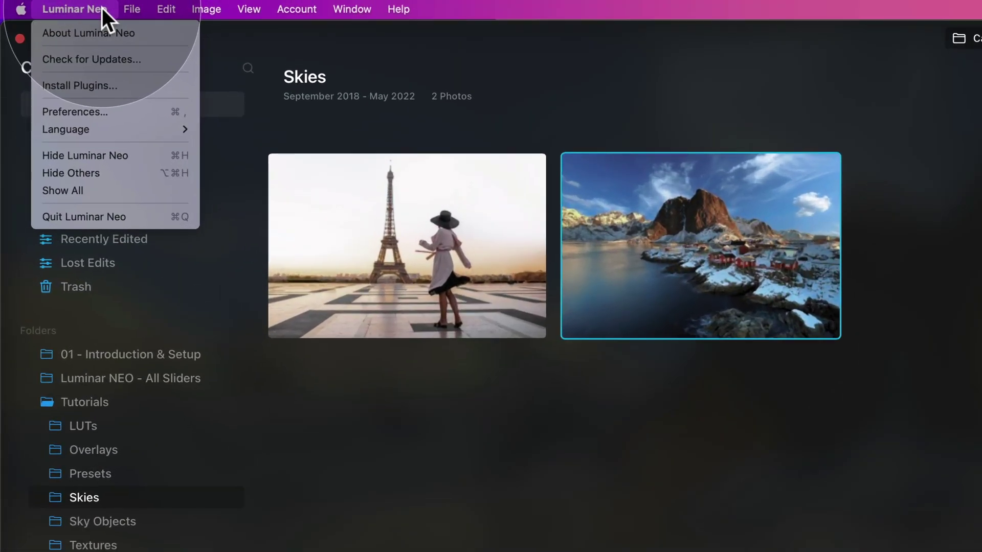
left_click(151, 60)
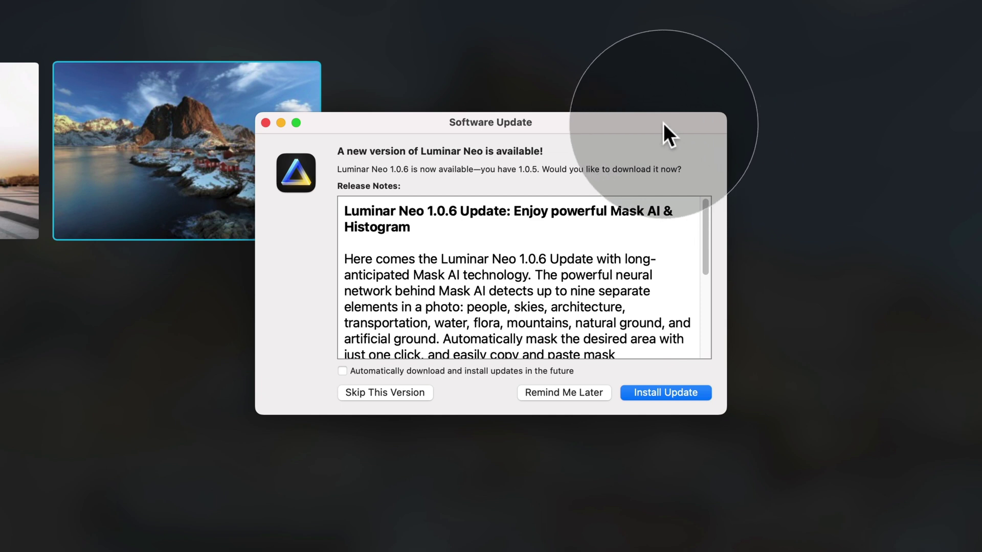
- Download the Luminar Neo 1.0.6 update, then install it and relaunch
left_click(707, 391)
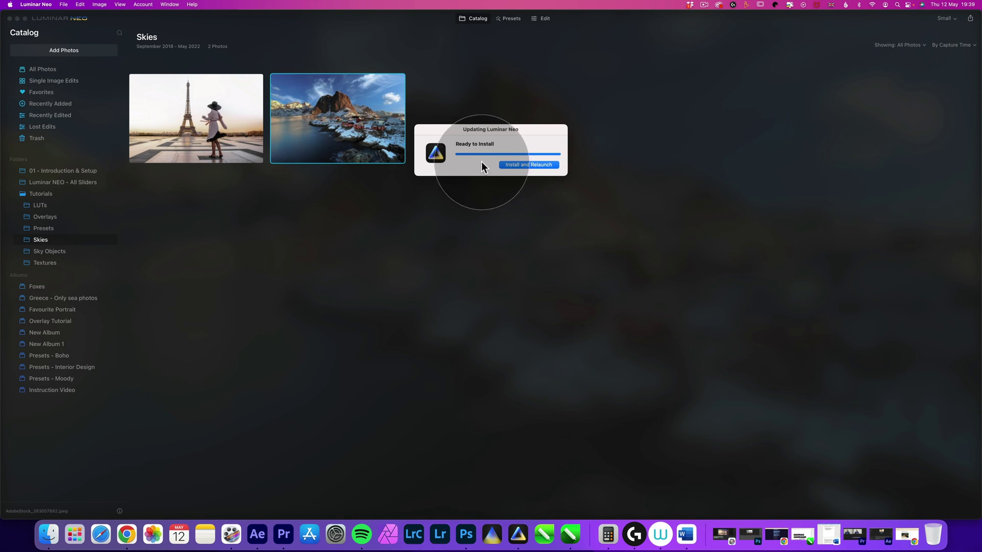
left_click(514, 164)
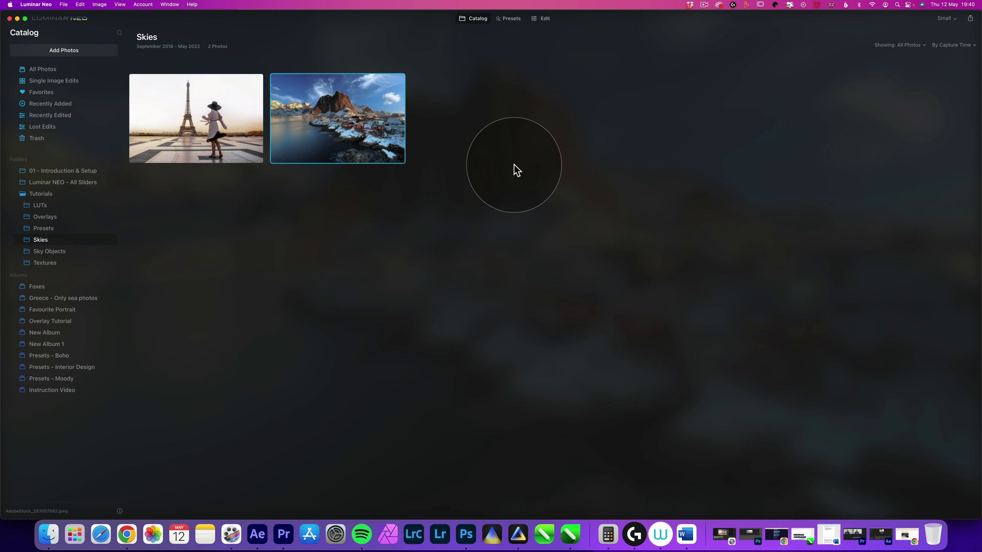
- Confirm version 1.0.6 in the About Luminar Neo dialog, then close it
left_click(36, 5)
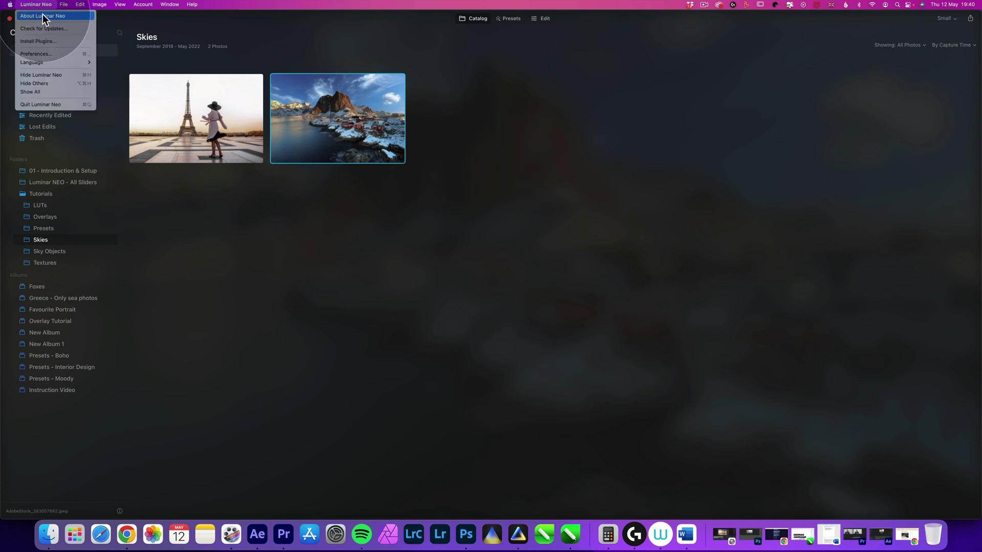
left_click(41, 16)
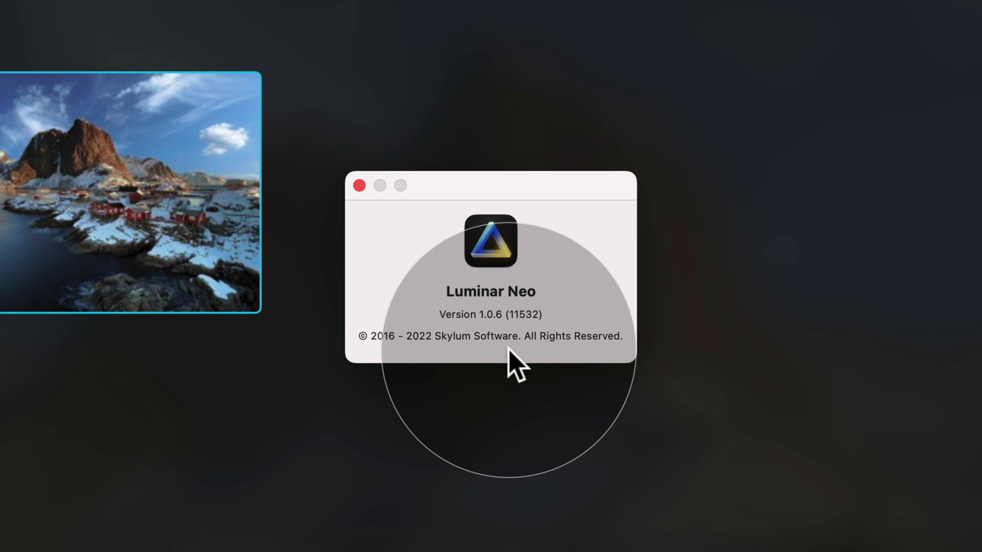
left_click(360, 185)
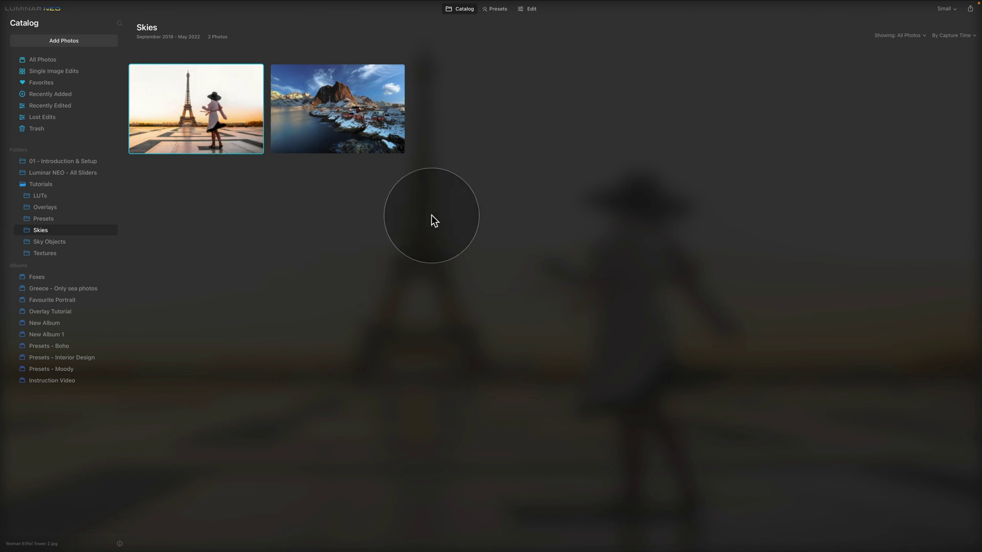
left_click(531, 12)
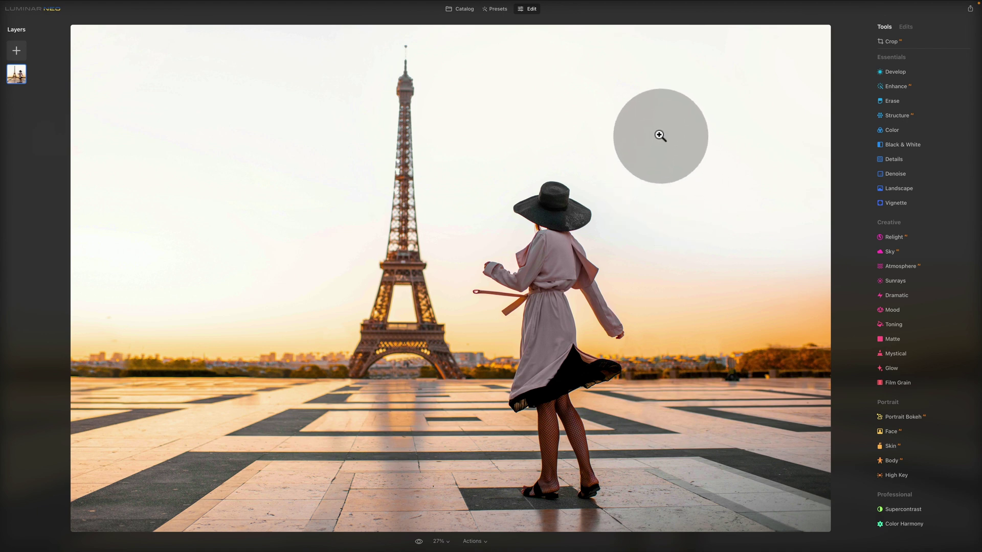
right_click(660, 133)
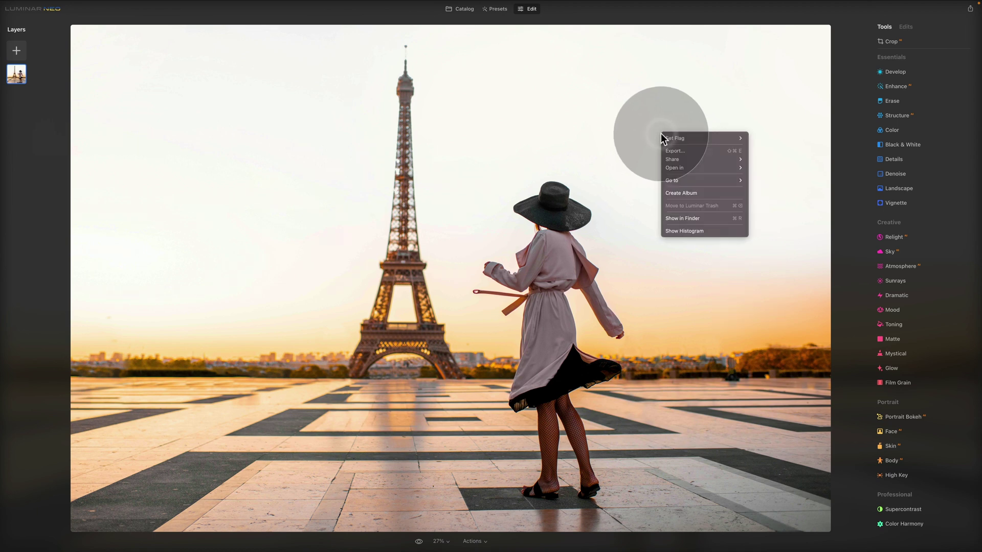
left_click(717, 231)
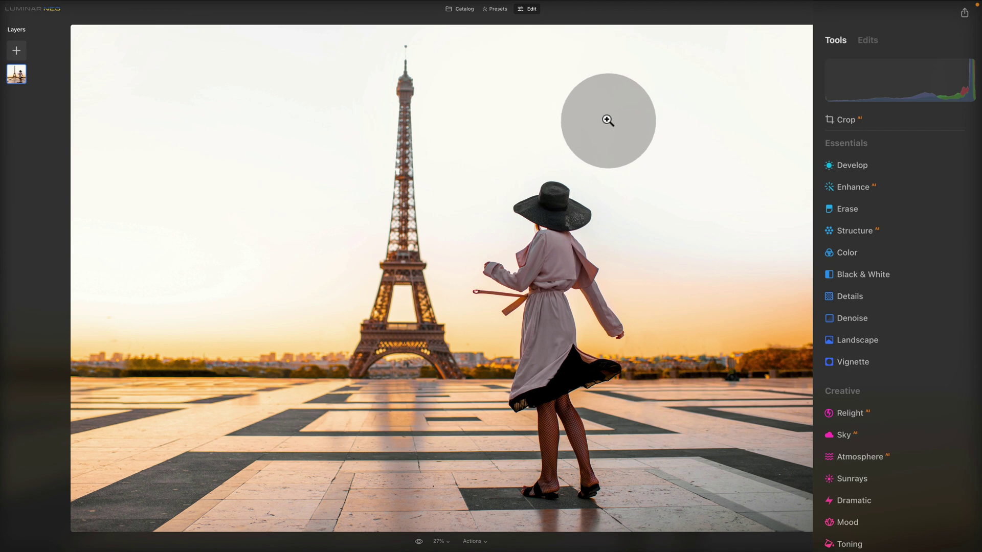
right_click(607, 120)
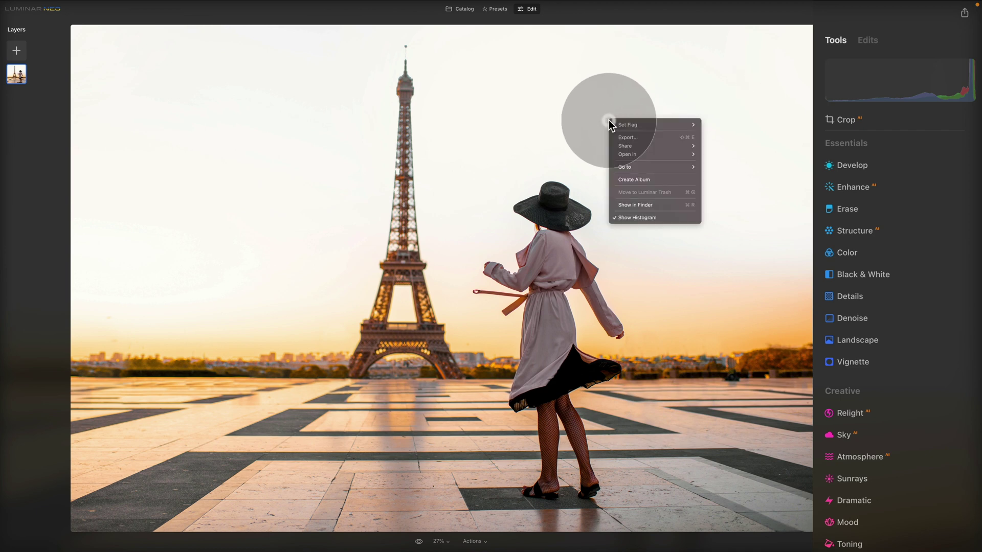
left_click(664, 219)
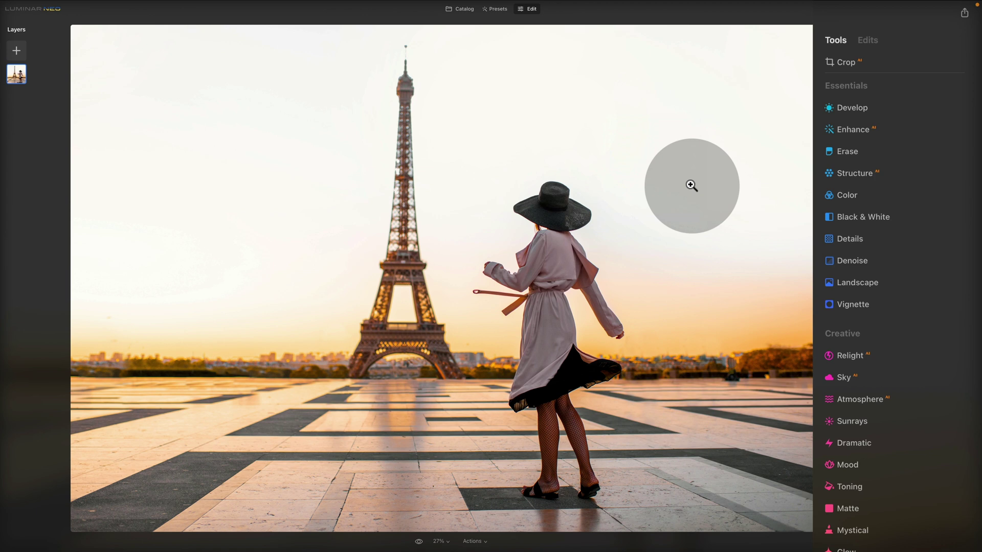
key("j")
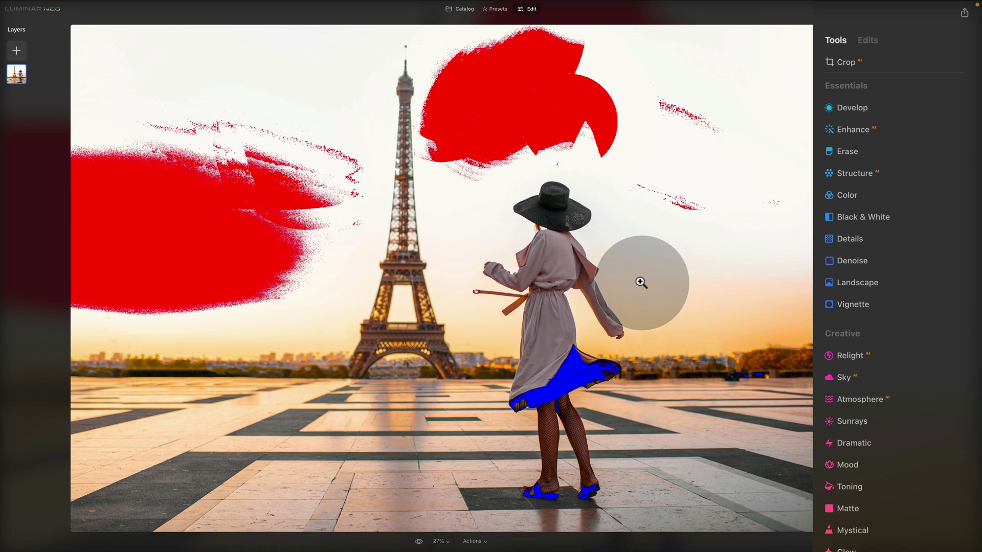
key("slash")
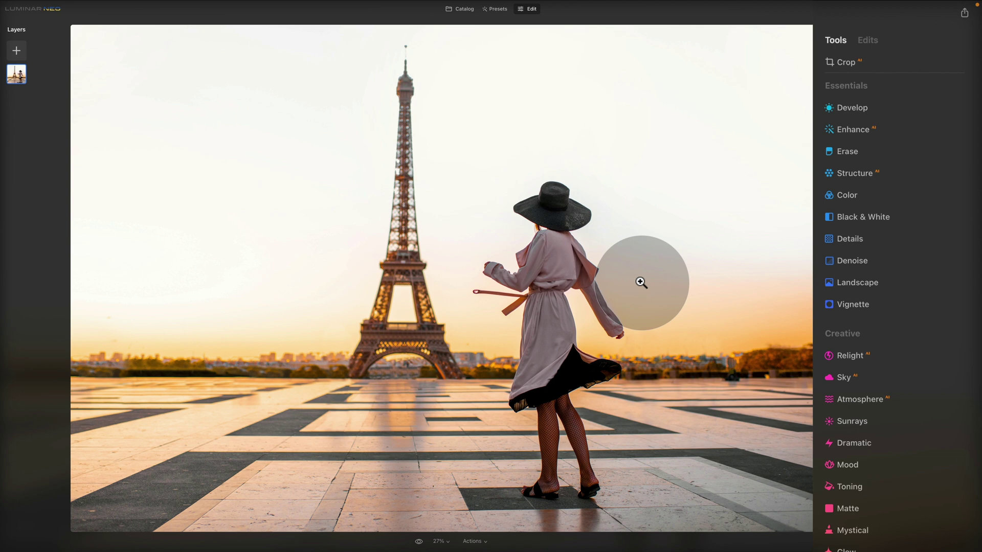
- Brighten the Eiffel Tower photo by raising Develop's Light Exposure to 0.41
left_click(852, 108)
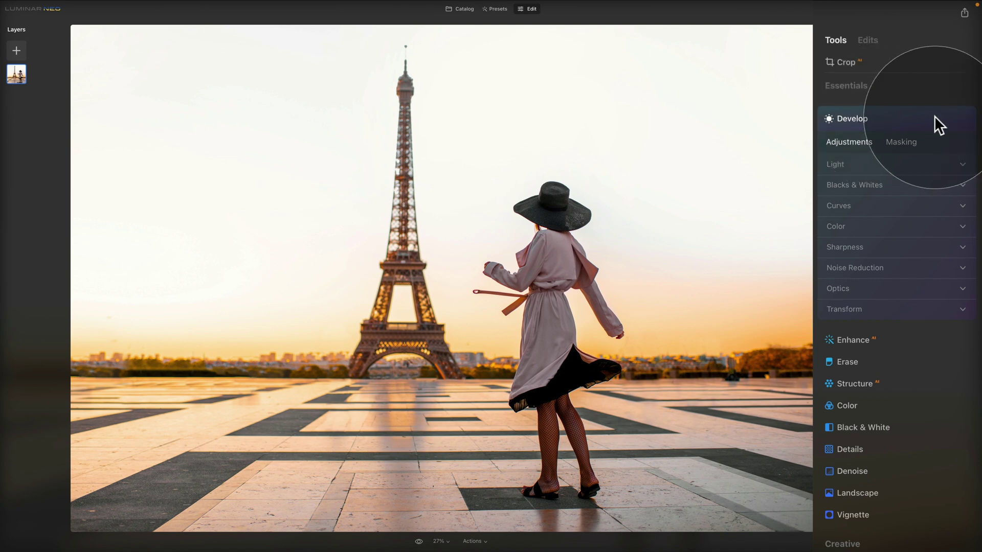
left_click(898, 164)
left_click_drag(898, 198, 899, 195)
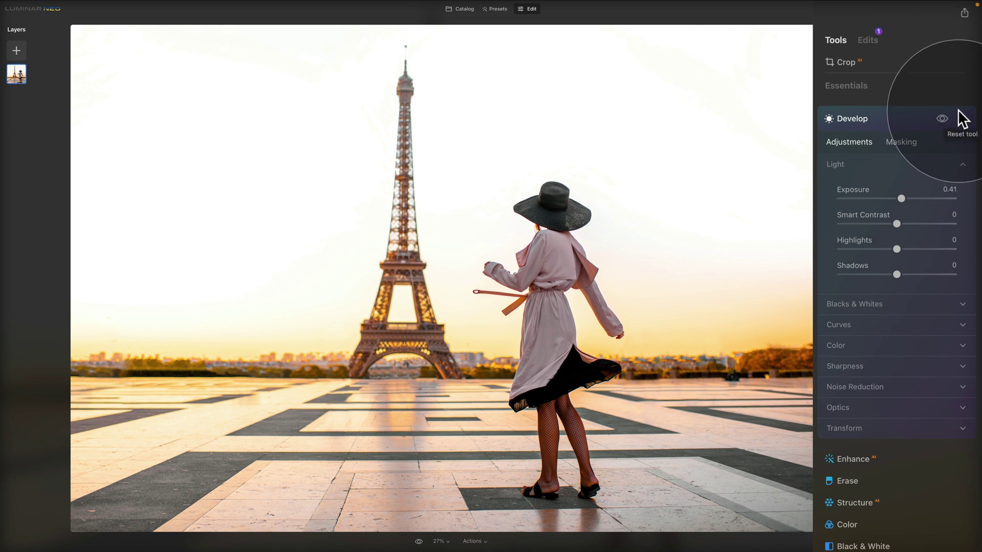
- Switch to Develop's Masking options and briefly expand the Mask actions
left_click(911, 142)
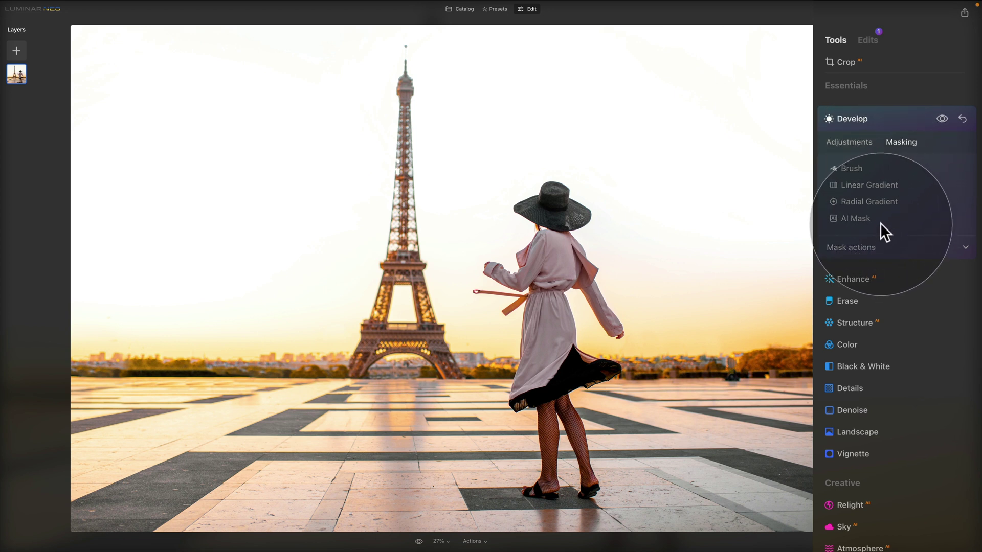
left_click(884, 248)
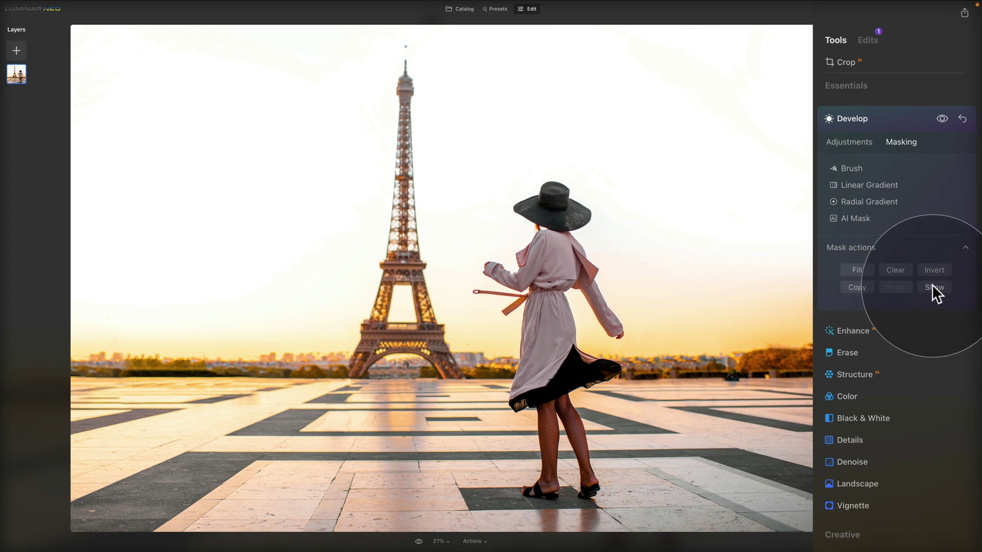
left_click(854, 247)
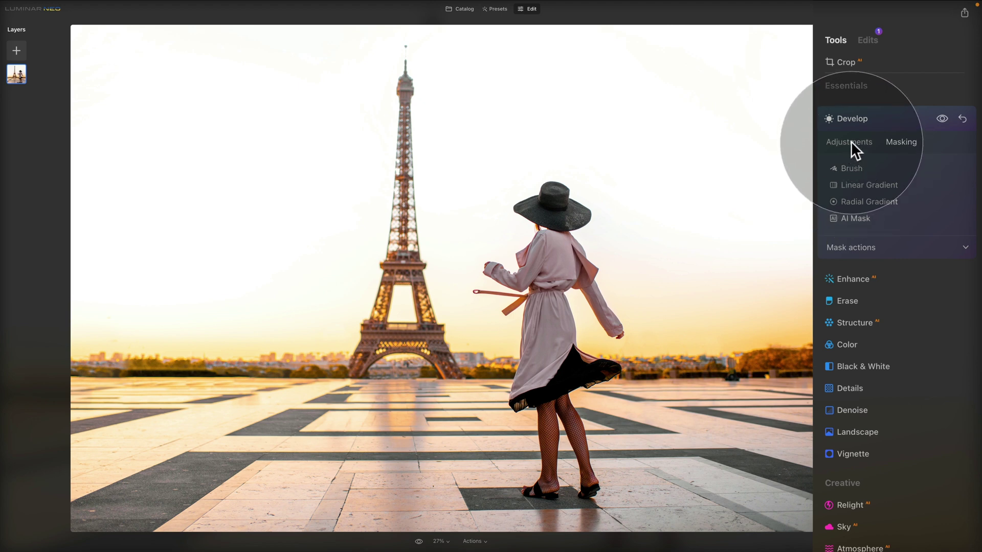
- Lower Exposure to -1.12 and brush a mask over the woman from hat to dress
left_click(851, 142)
left_click_drag(905, 199, 882, 198)
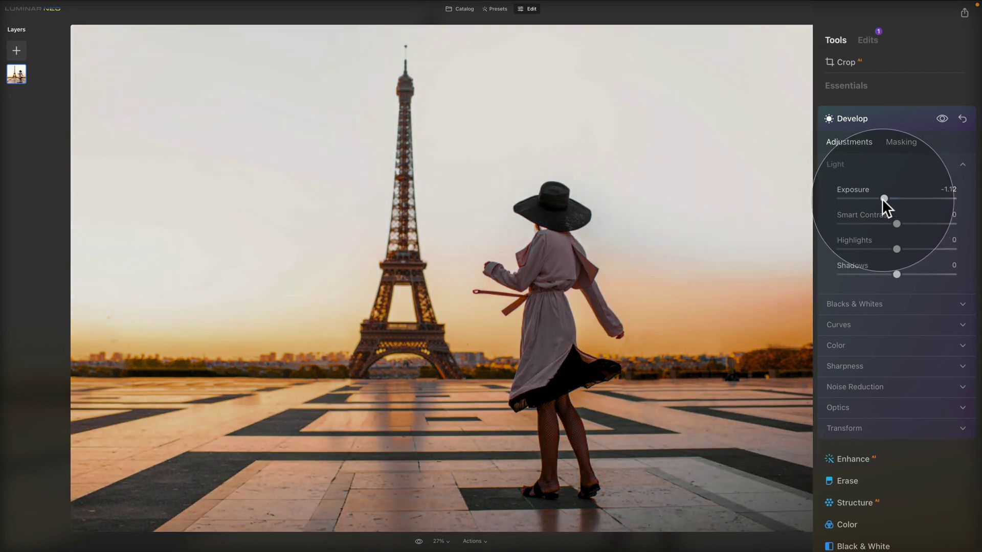
left_click(903, 142)
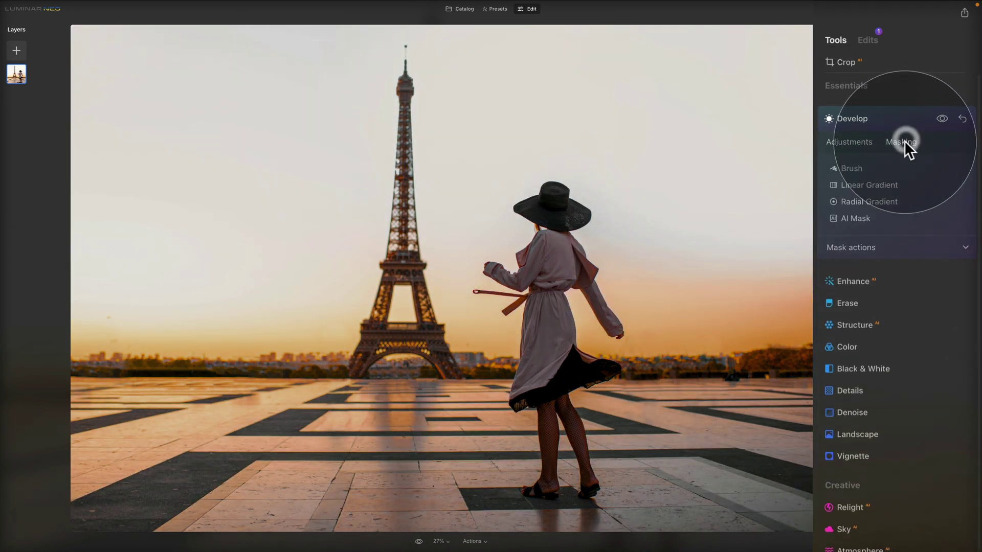
left_click(886, 166)
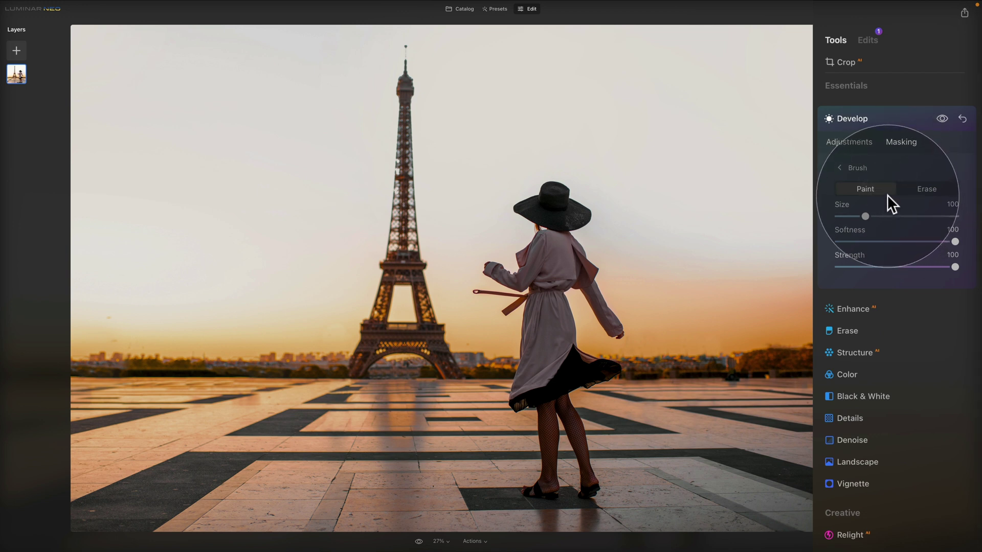
mouse_move(570, 212)
left_mouse_down()
mouse_move(558, 270)
mouse_move(539, 238)
left_mouse_up()
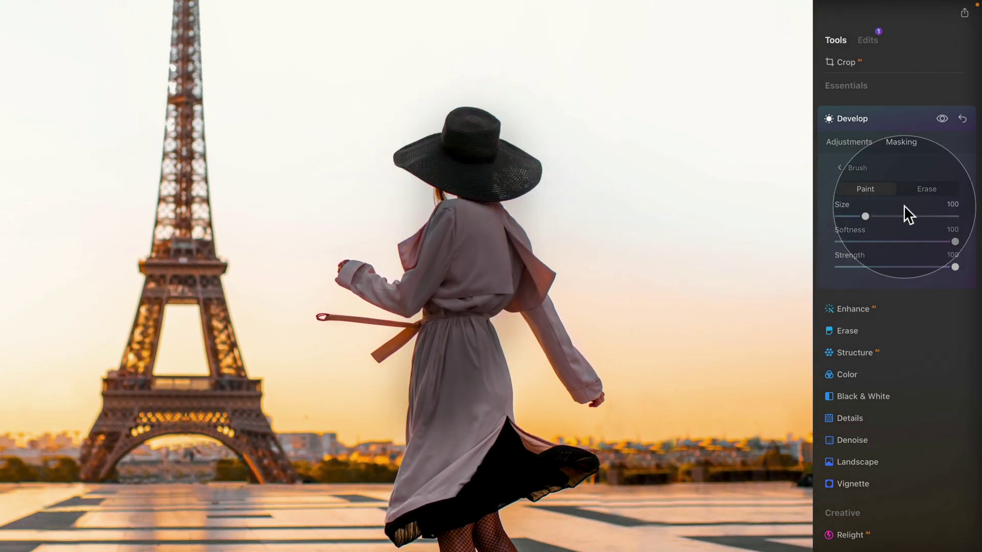
- Erase the brush mask from the woman's body and hat, back to the masking methods
left_click(922, 188)
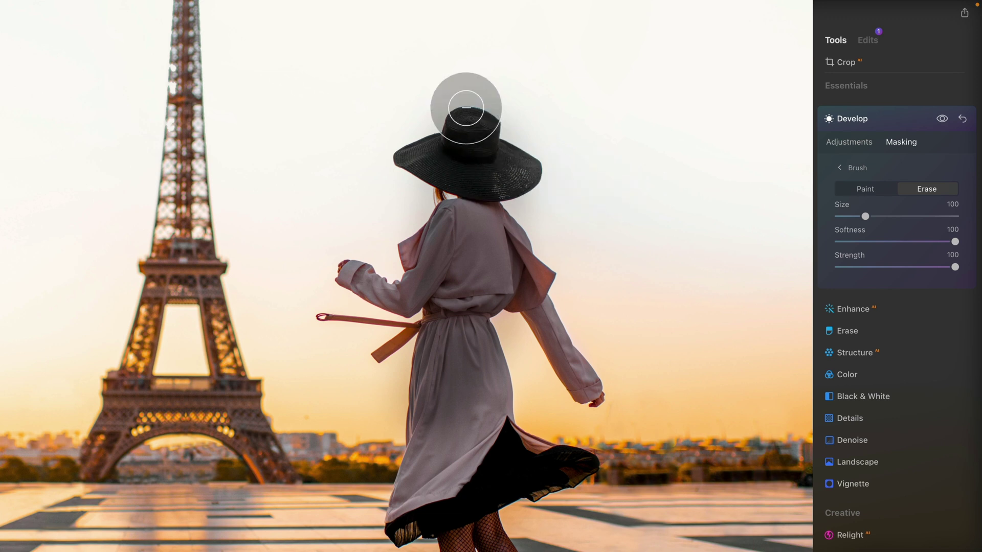
left_click(458, 174)
mouse_move(458, 175)
left_mouse_down()
mouse_move(520, 186)
mouse_move(423, 420)
mouse_move(546, 237)
mouse_move(427, 201)
mouse_move(450, 171)
mouse_move(440, 410)
mouse_move(517, 362)
left_mouse_up()
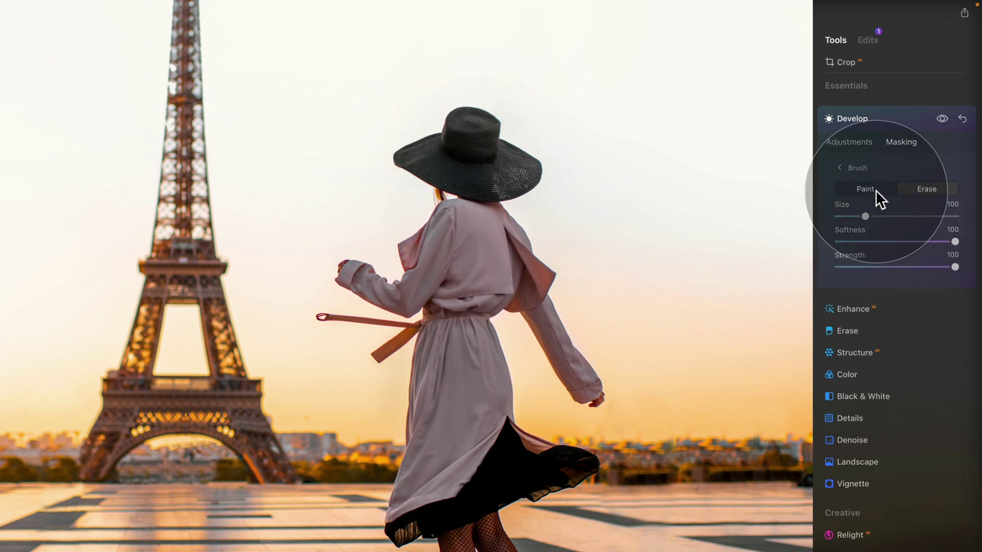
left_click(860, 167)
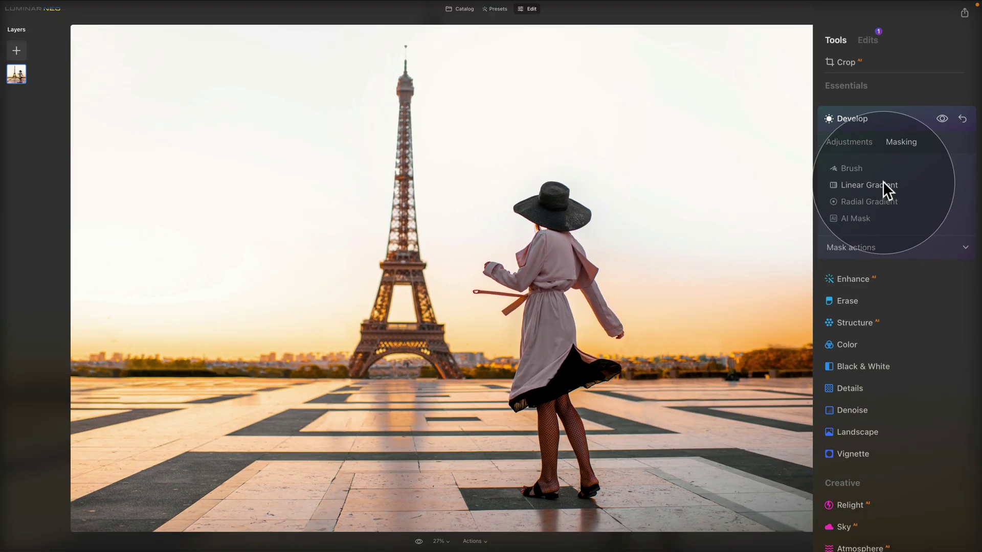
- Drag a linear gradient mask from the tower top down across the sky
left_click(883, 184)
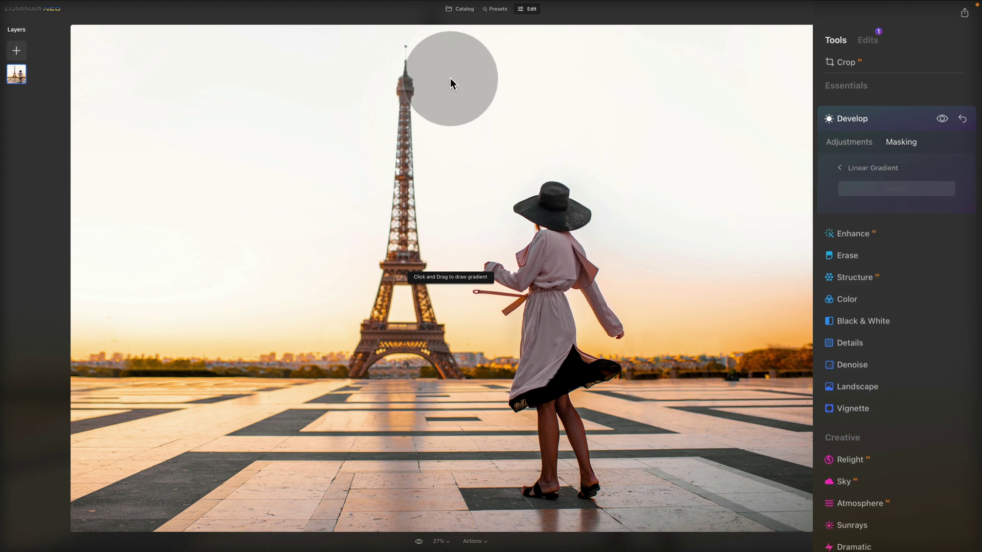
left_click_drag(451, 78, 450, 348)
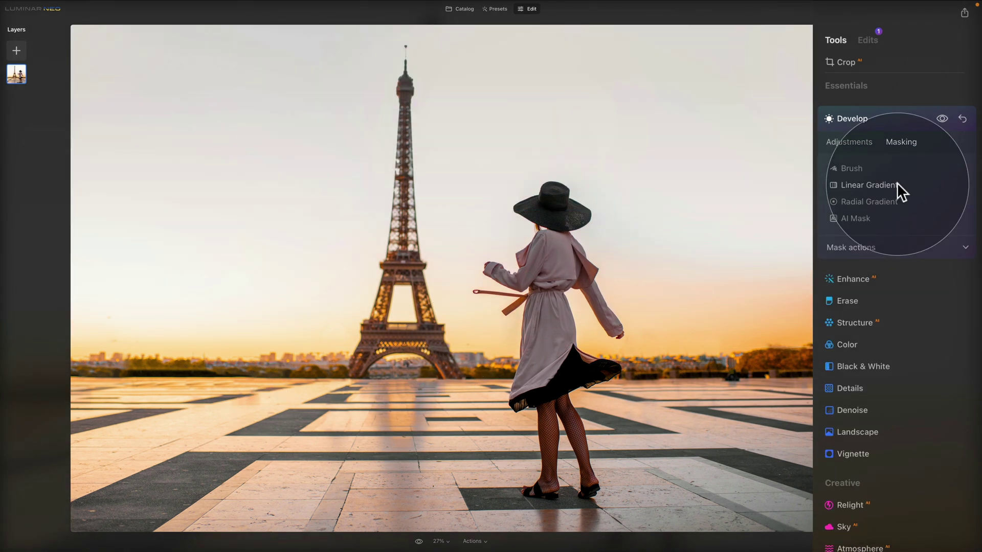
- Show the mask as a red overlay and add a radial gradient over the sunlit sky left of the tower
left_click(901, 246)
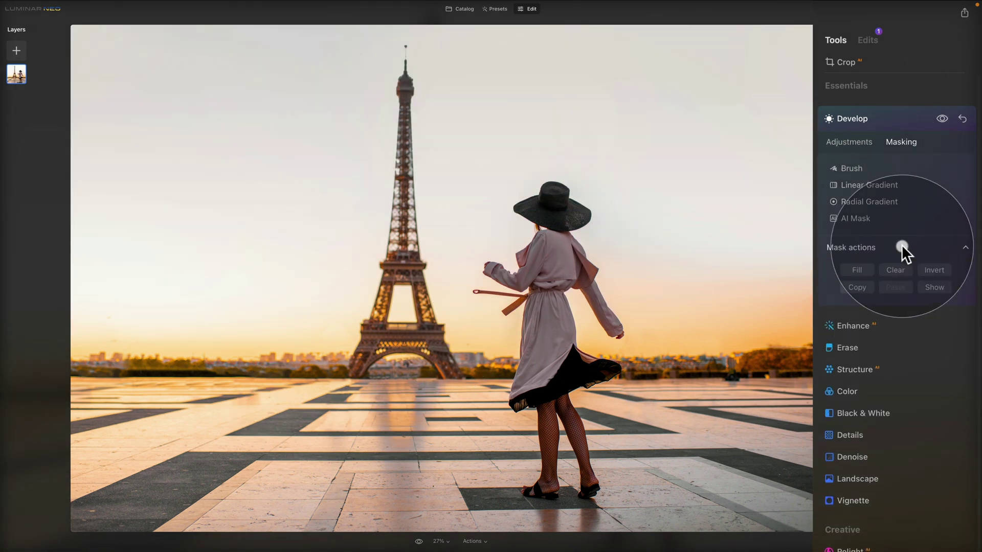
left_click(945, 284)
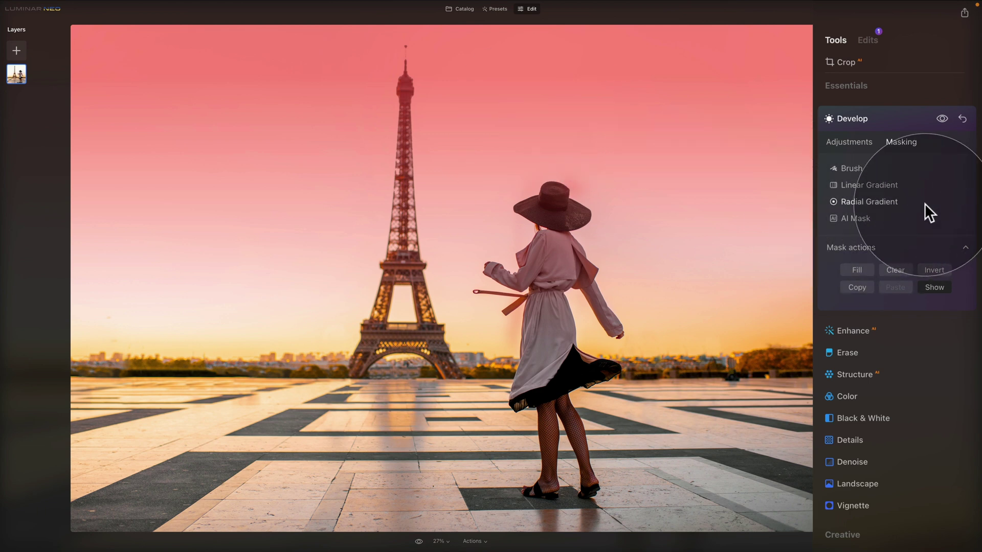
left_click(883, 201)
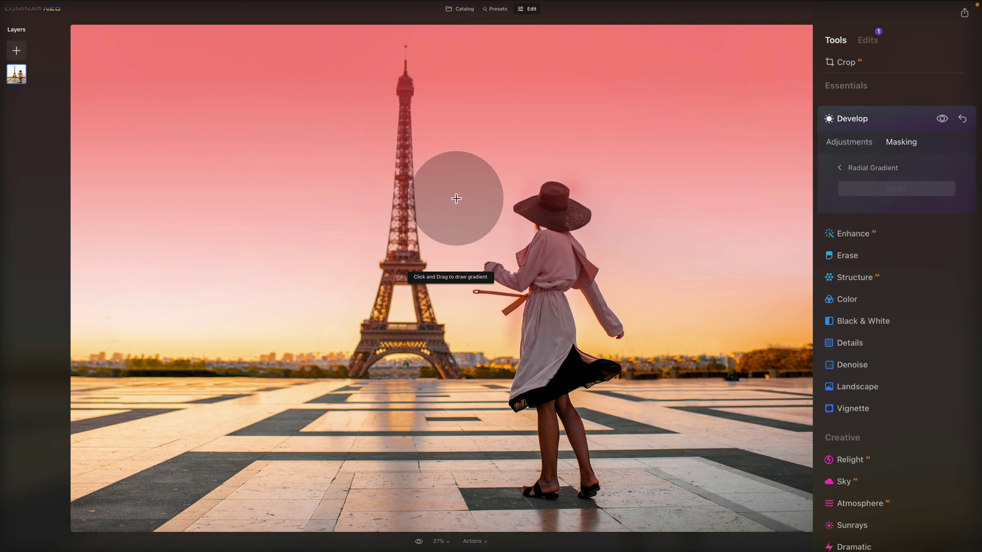
left_click_drag(263, 274, 330, 302)
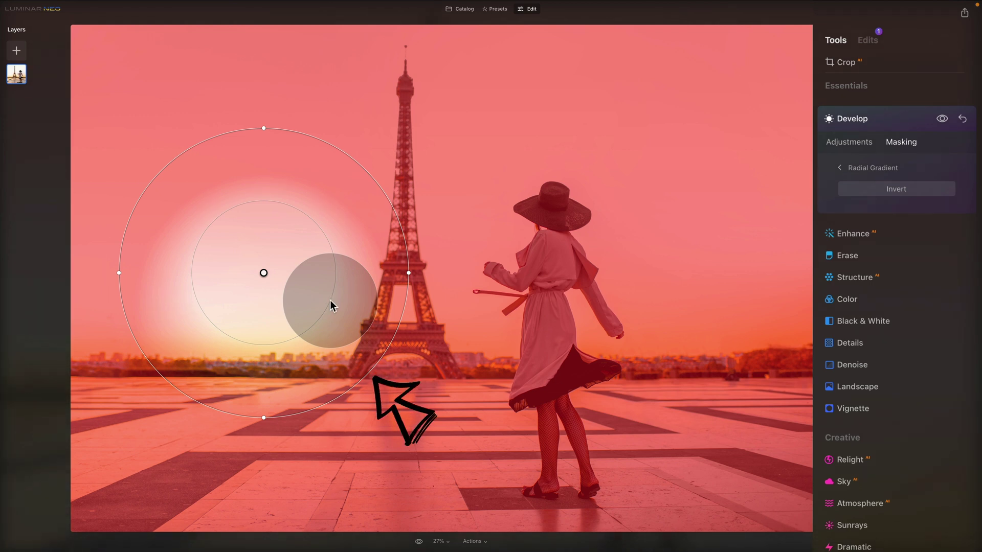
left_click_drag(330, 301, 331, 301)
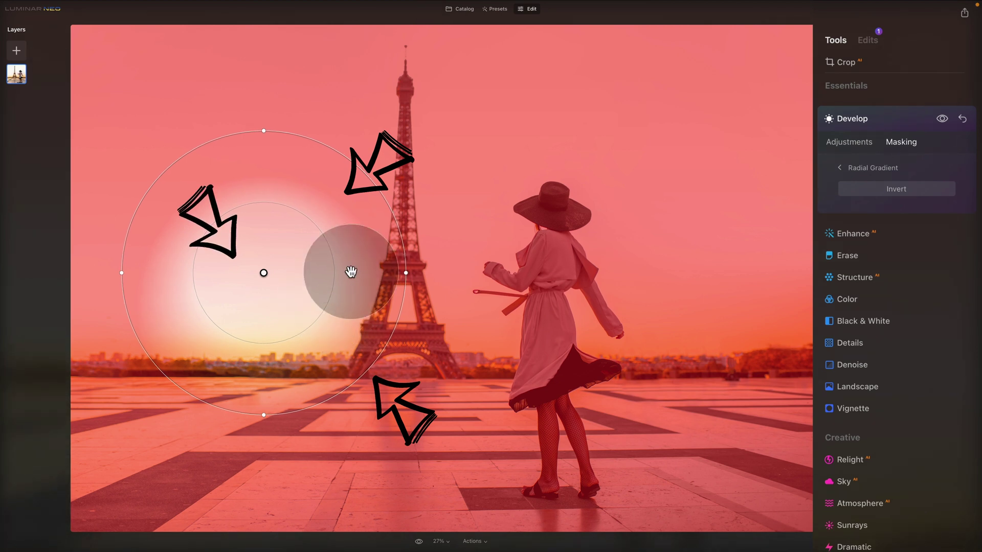
- Hide the red mask overlay and clear the entire Develop mask
left_click(858, 165)
left_click(893, 247)
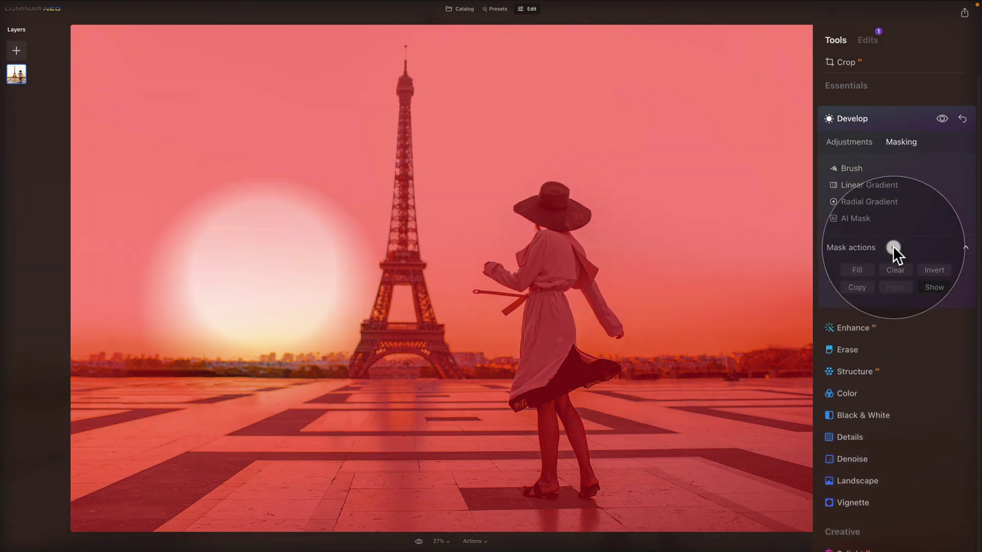
left_click(943, 289)
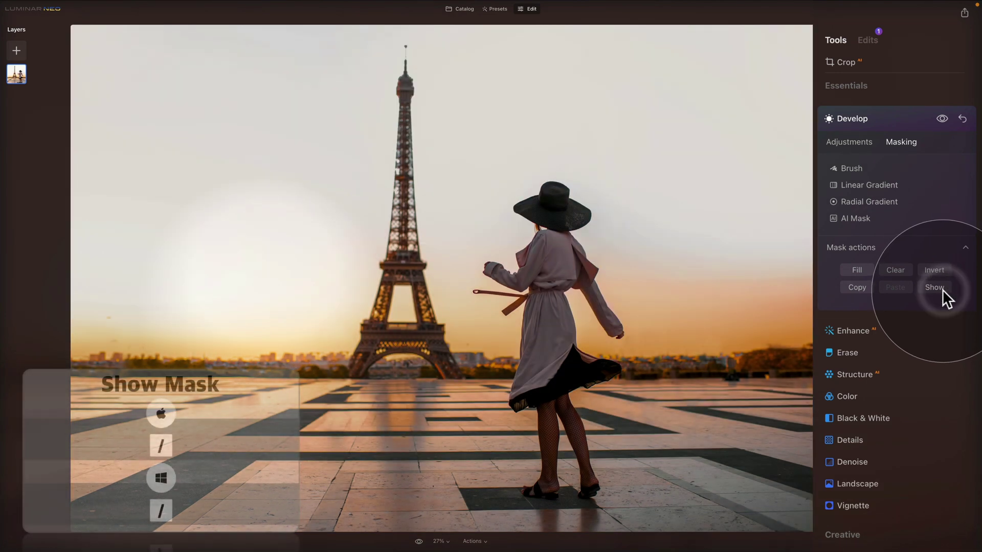
left_click(937, 249)
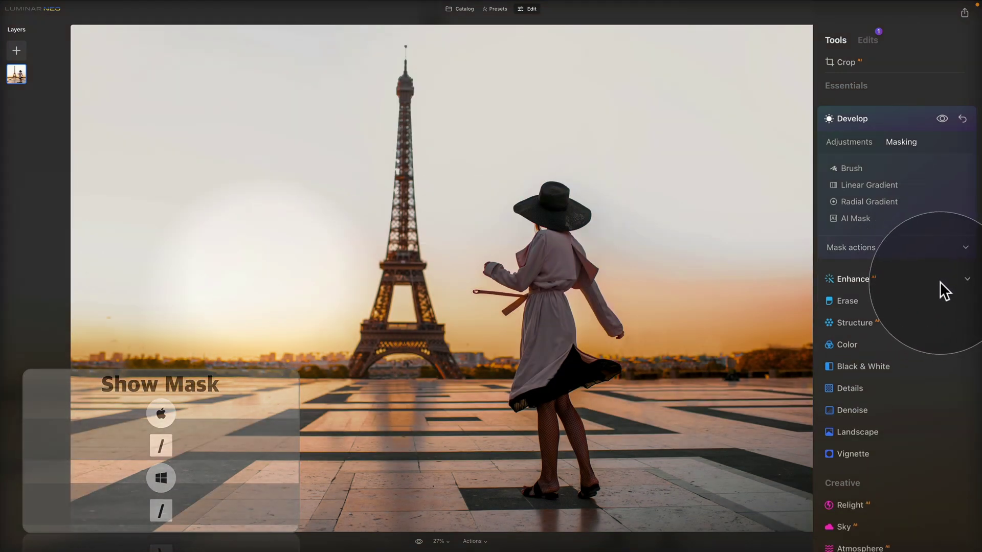
left_click(944, 246)
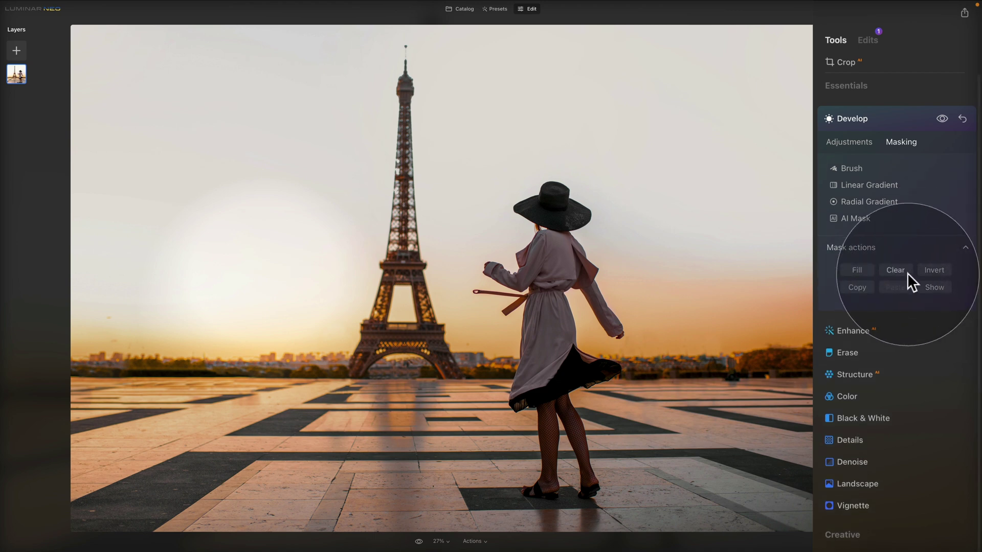
left_click(901, 272)
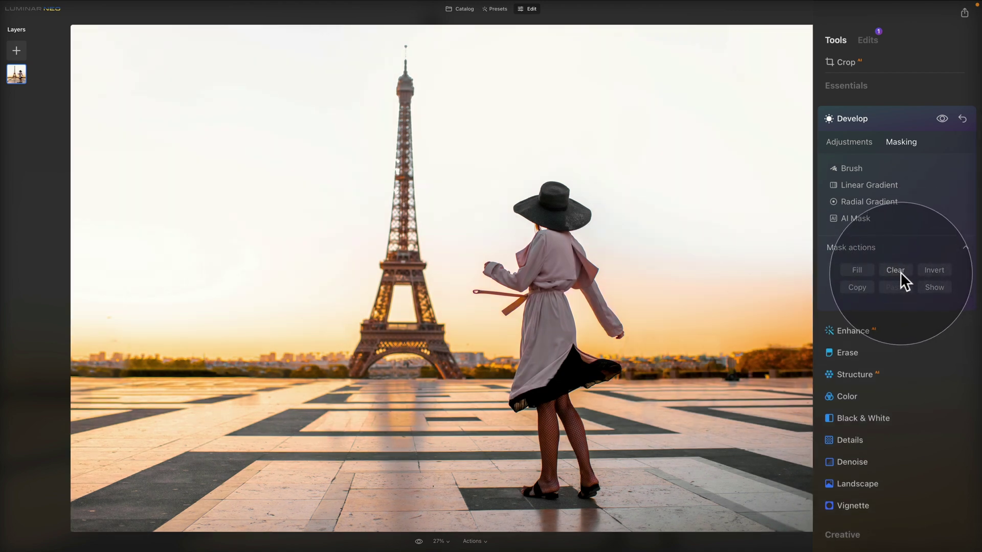
- Fill the mask, then AI-mask only the woman as Human, toggling Sky on and off
left_click(858, 271)
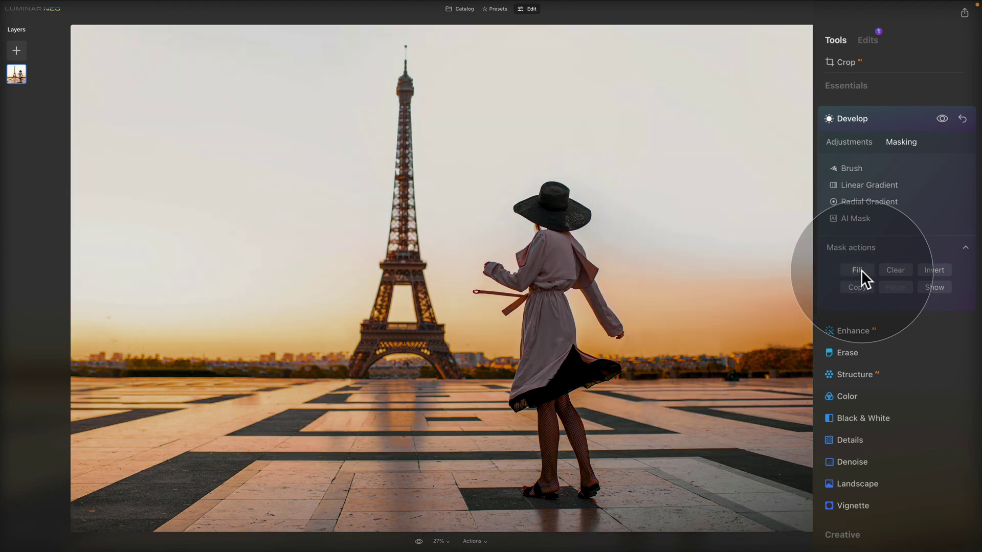
left_click(892, 249)
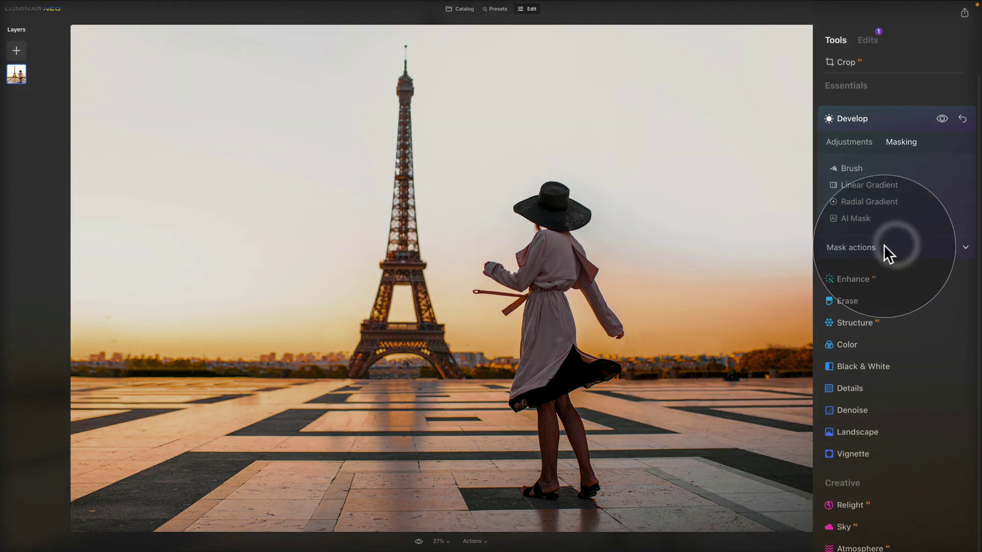
left_click(871, 221)
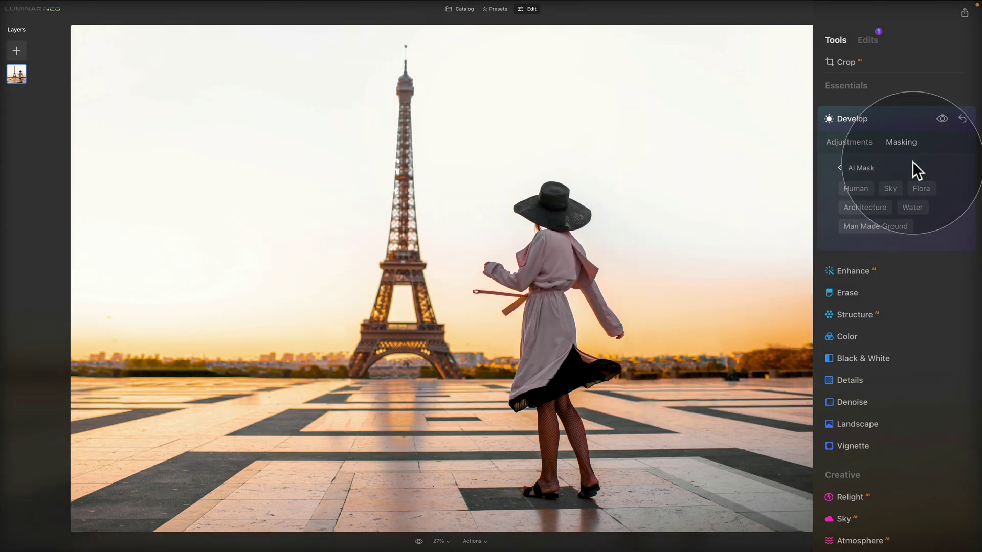
left_click(867, 187)
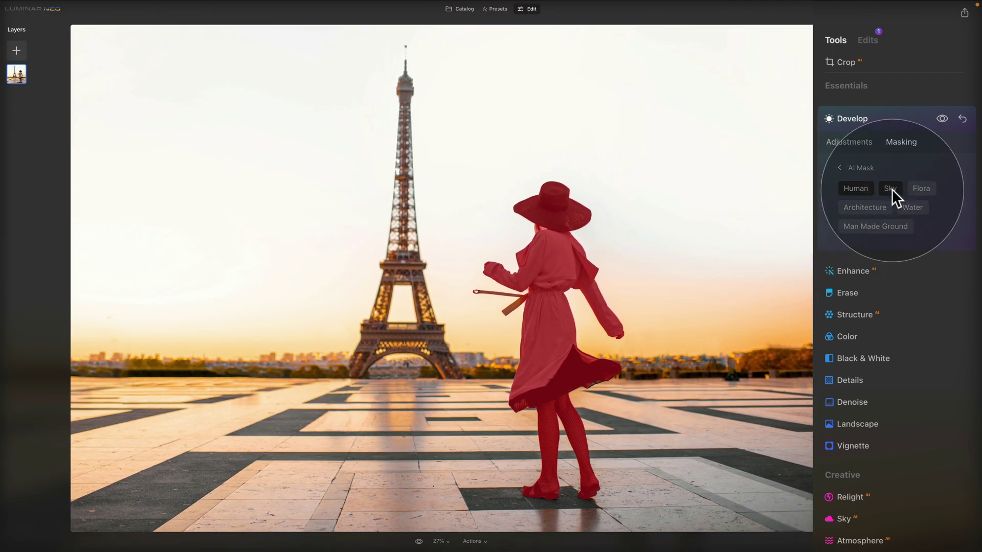
left_click(891, 188)
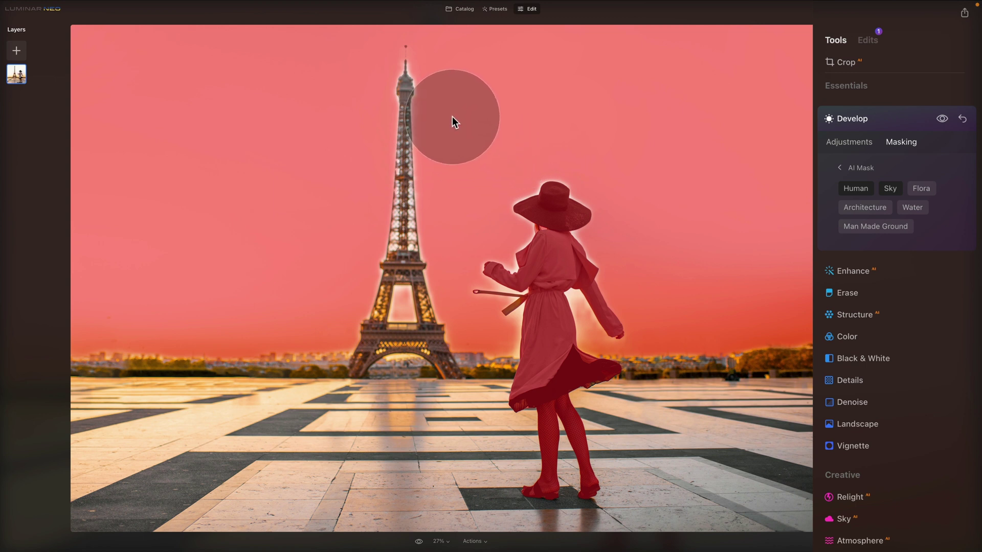
left_click(888, 188)
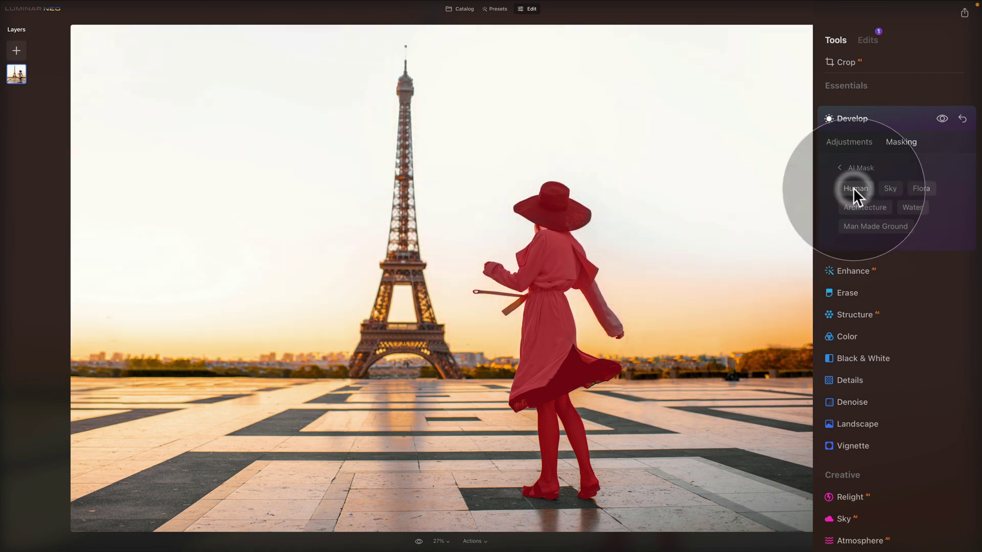
- Try Flora, Architecture and Water in the AI mask, ending with Man Made Ground plus Human selected
left_click(854, 188)
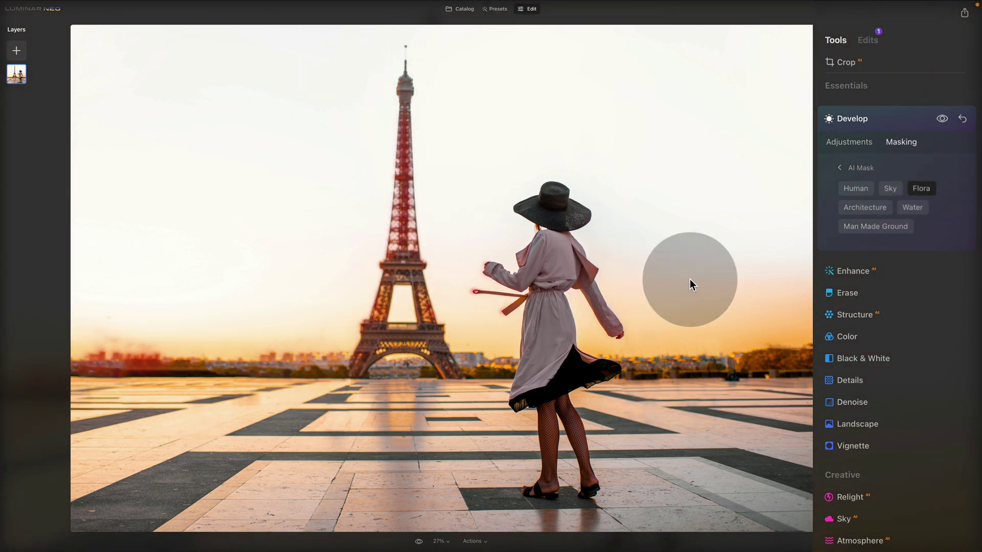
left_click(862, 212)
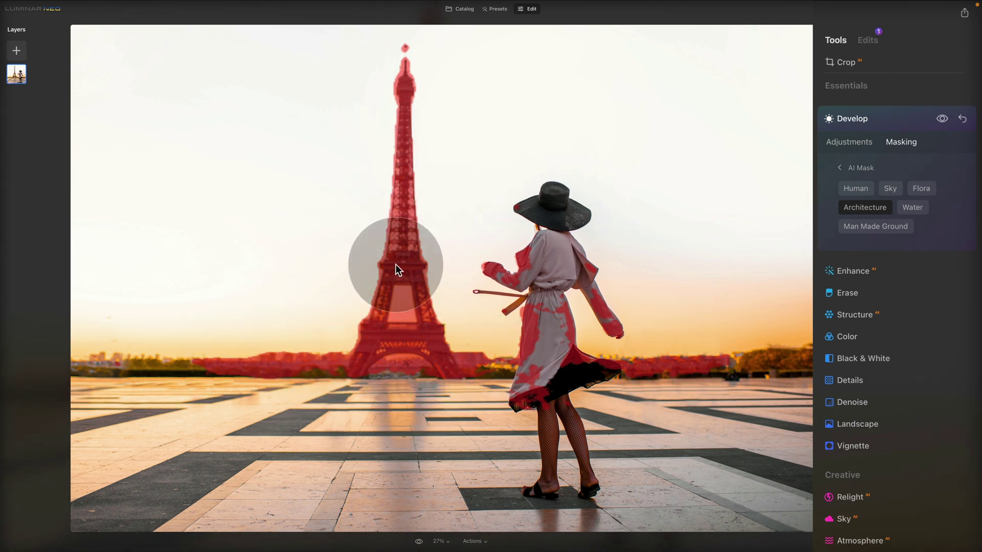
left_click(876, 206)
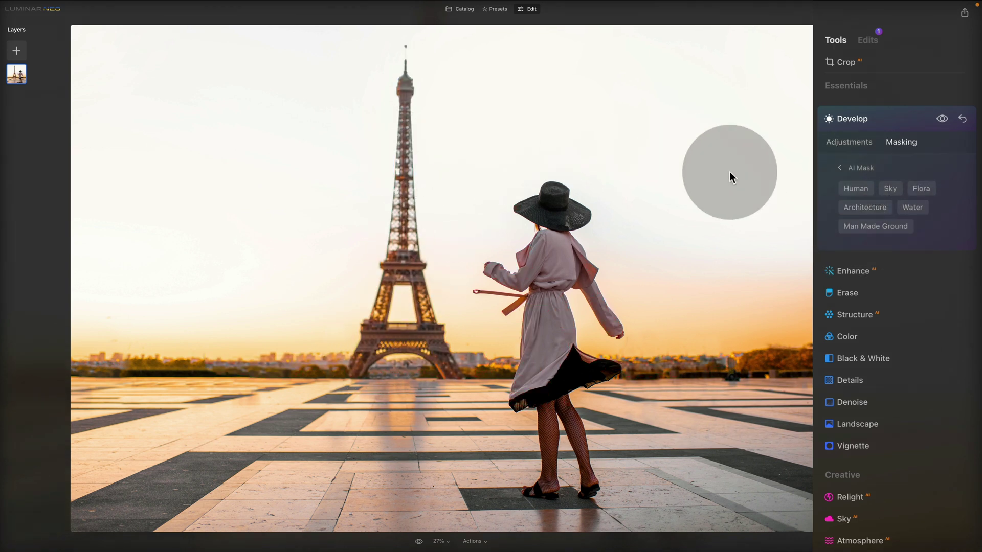
left_click(915, 207)
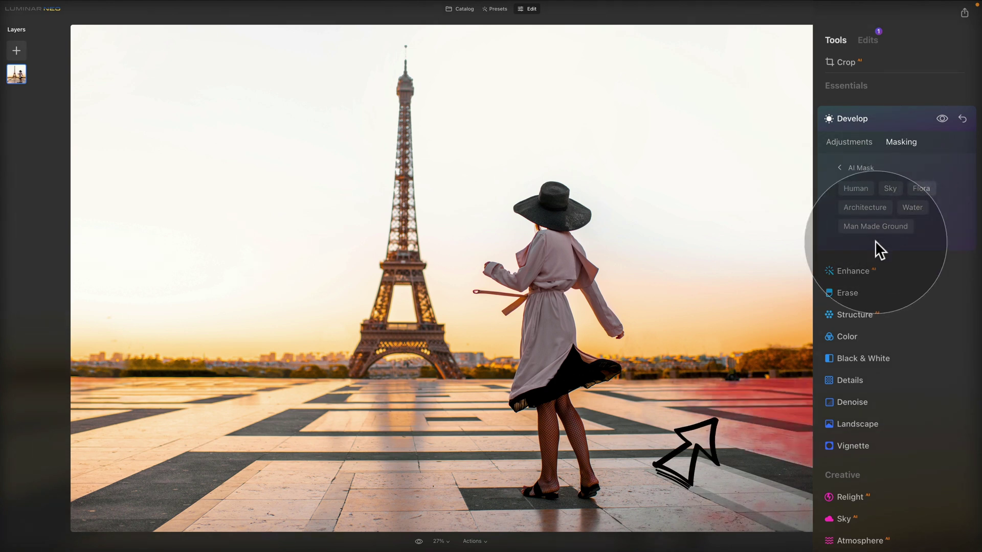
left_click(891, 226)
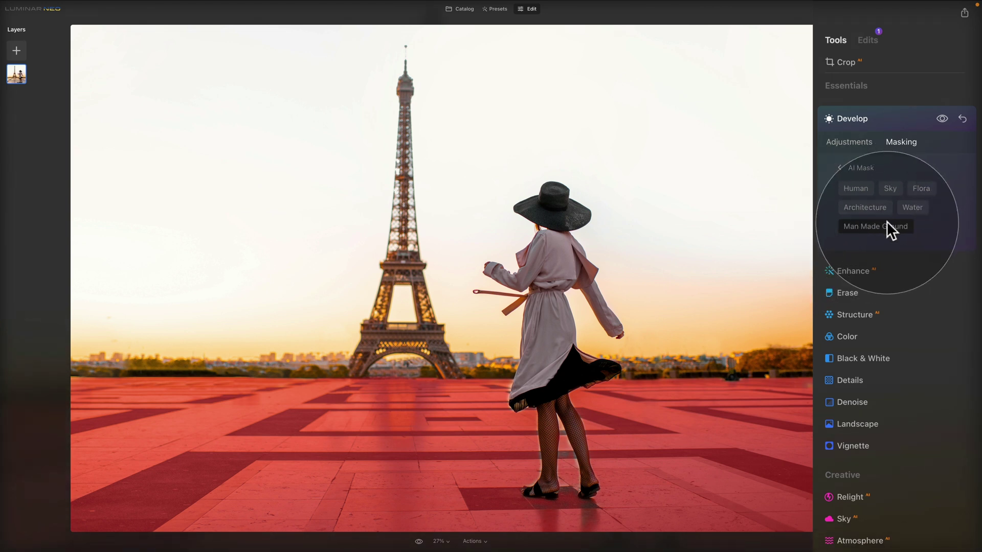
left_click(849, 190)
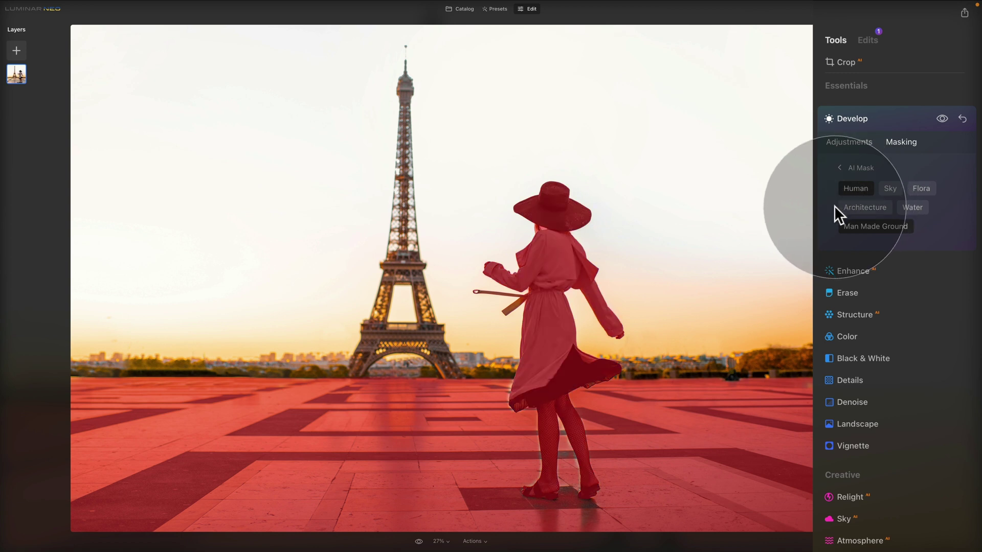
- Copy the woman-and-paving mask through Mask actions
left_click(860, 167)
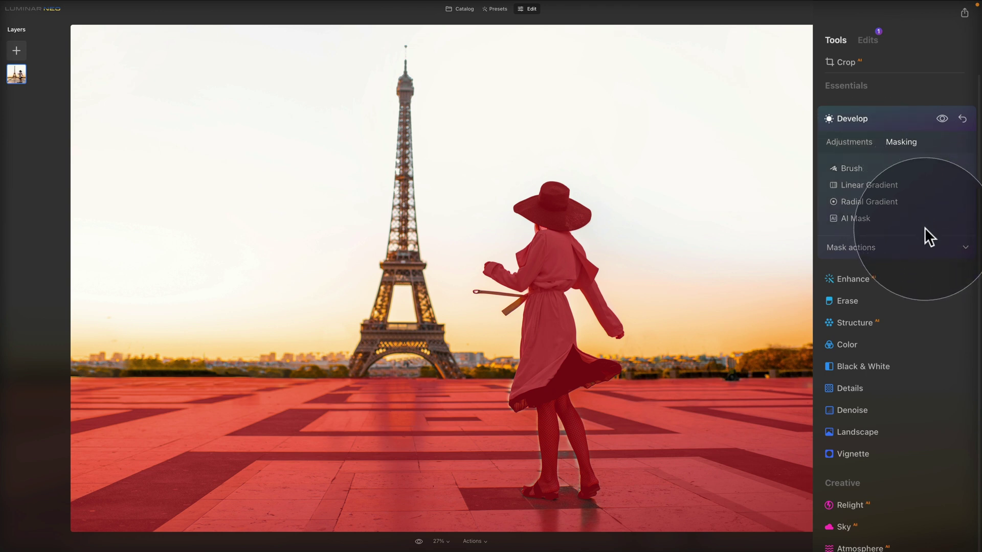
left_click(943, 243)
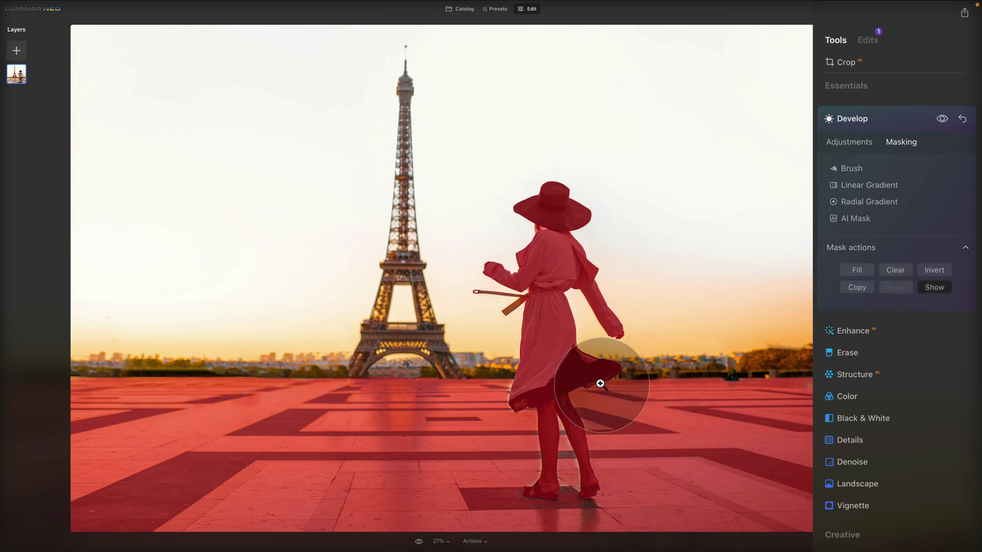
left_click(852, 287)
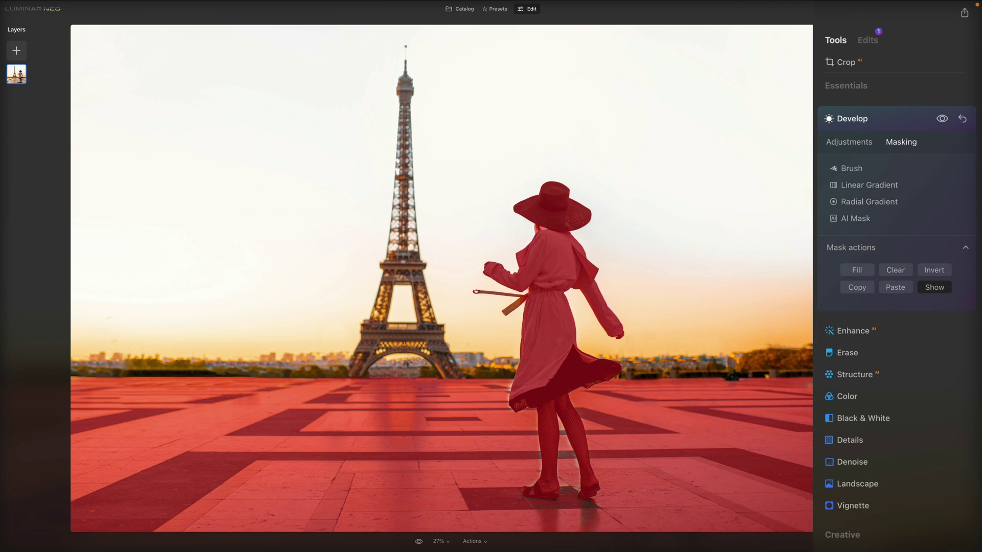
- Set Color Saturation to -100 and paste the copied woman-and-paving mask onto it
left_click(858, 396)
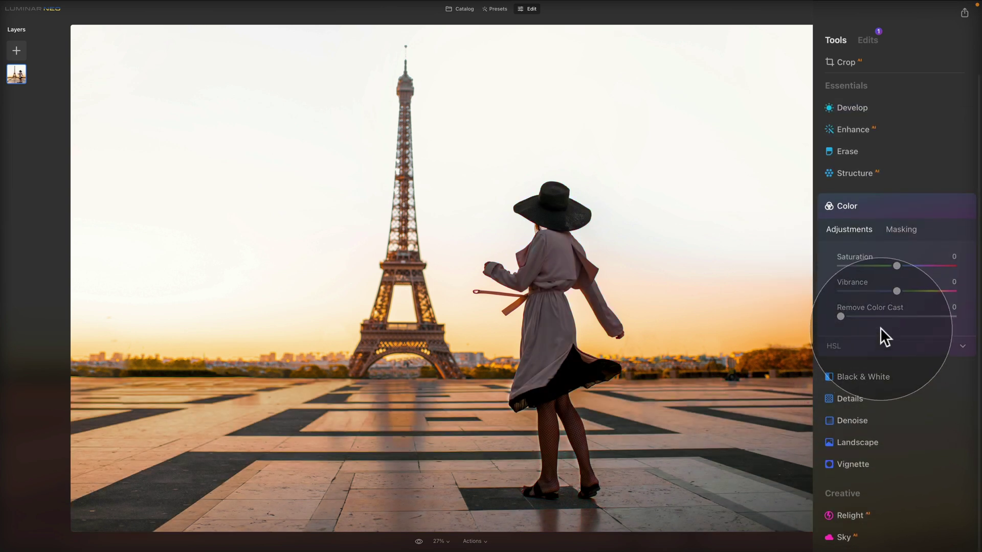
left_click_drag(896, 265, 840, 266)
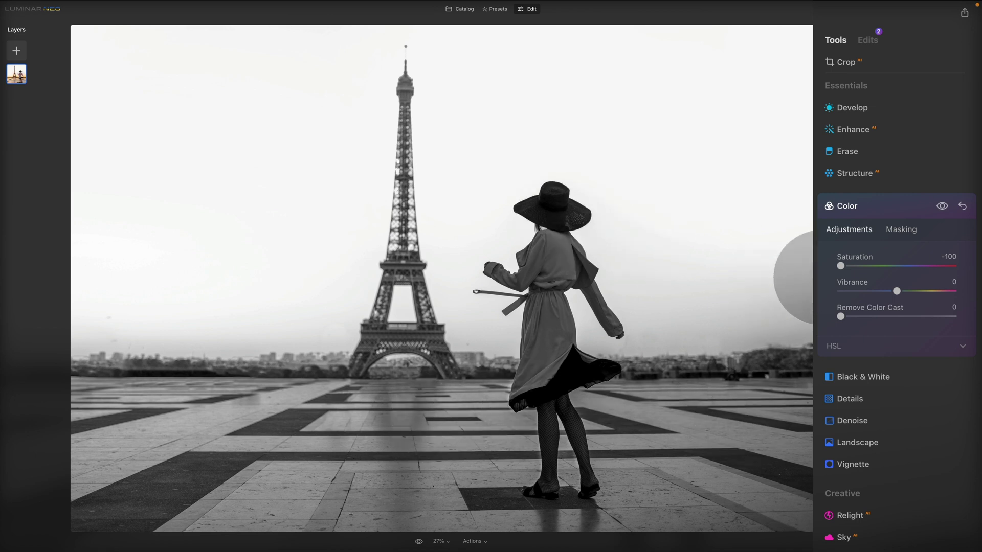
left_click(902, 230)
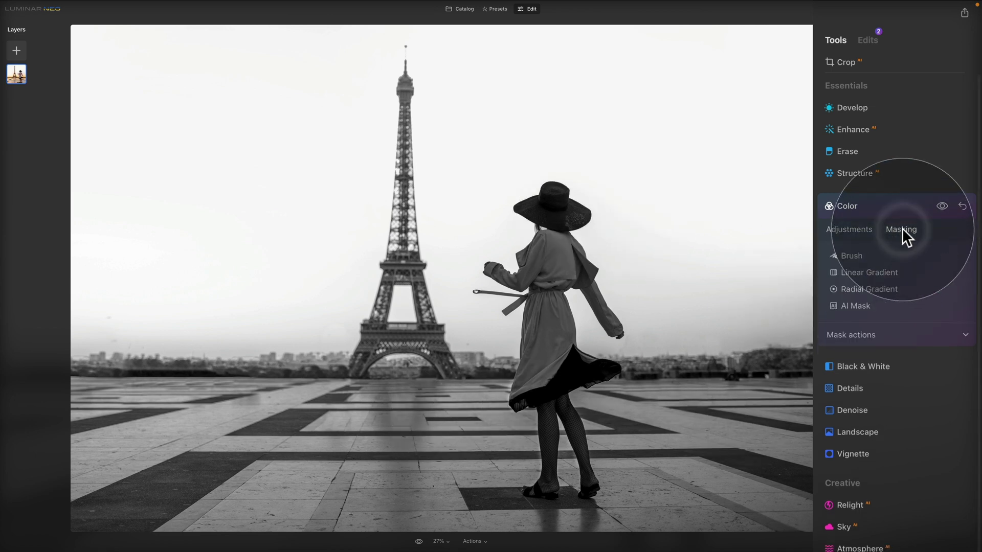
left_click(880, 335)
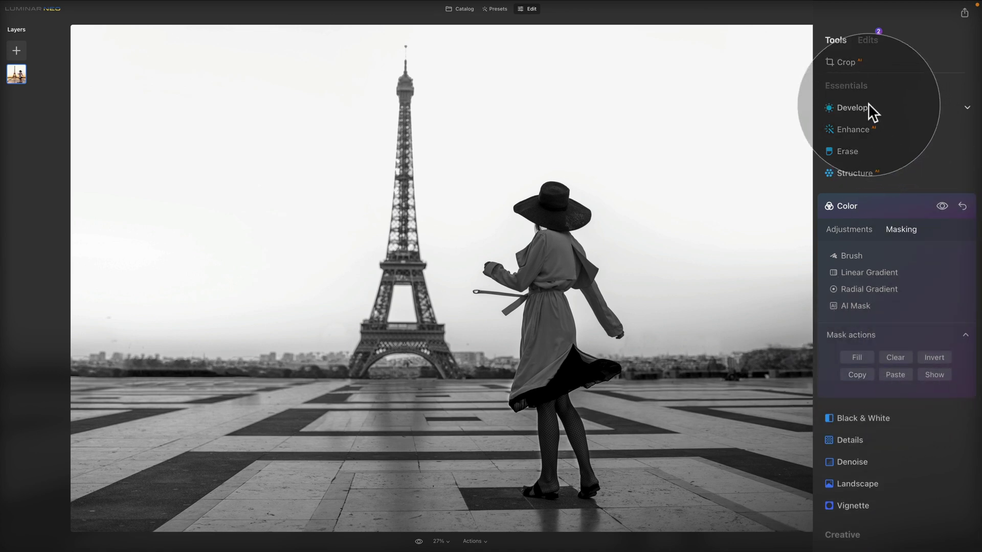
left_click(896, 375)
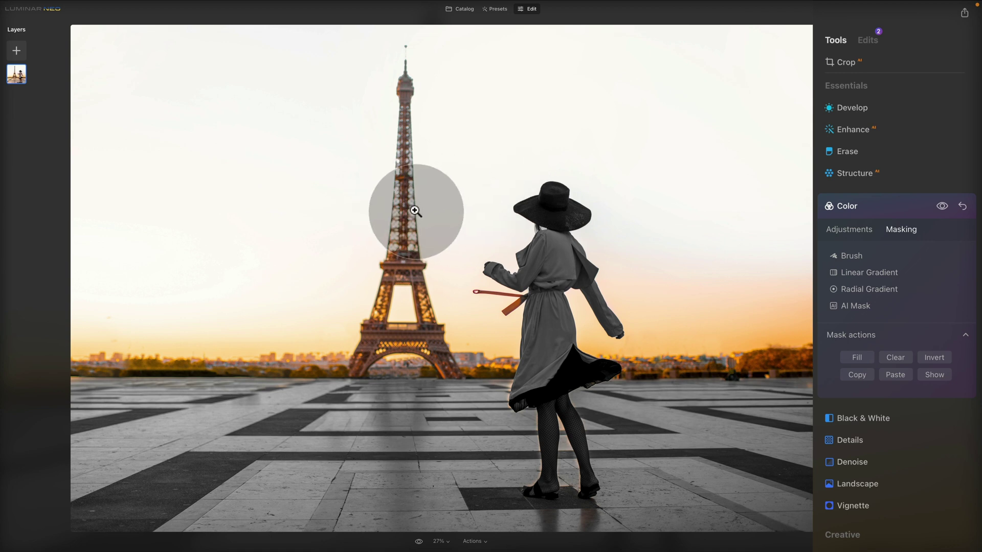
- Invert the Color mask and briefly check its red overlay
left_click(923, 358)
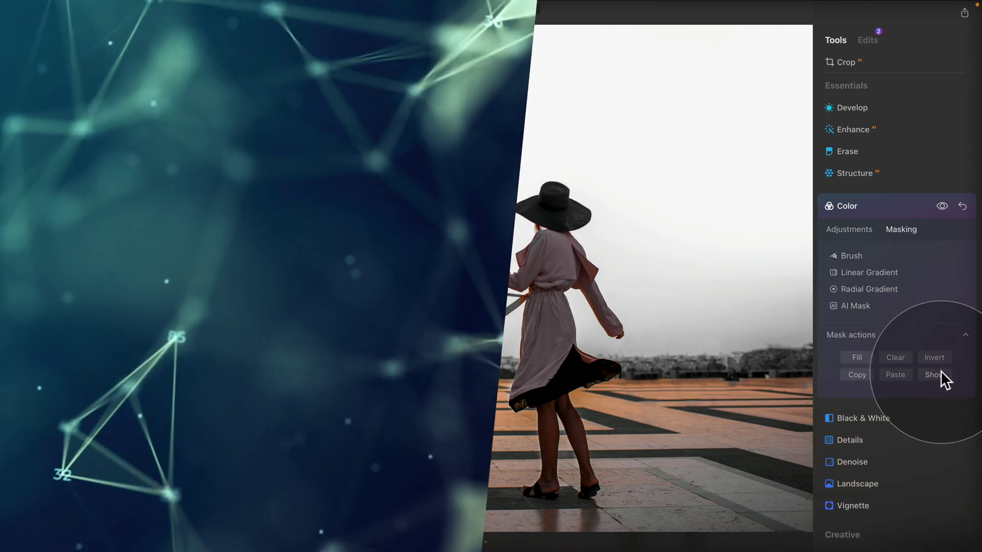
left_click(934, 375)
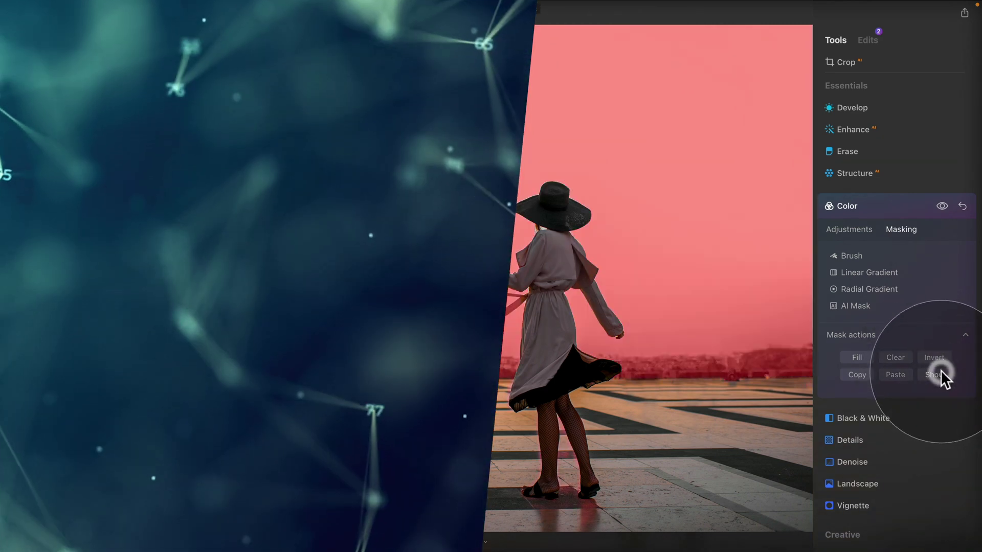
left_click(941, 370)
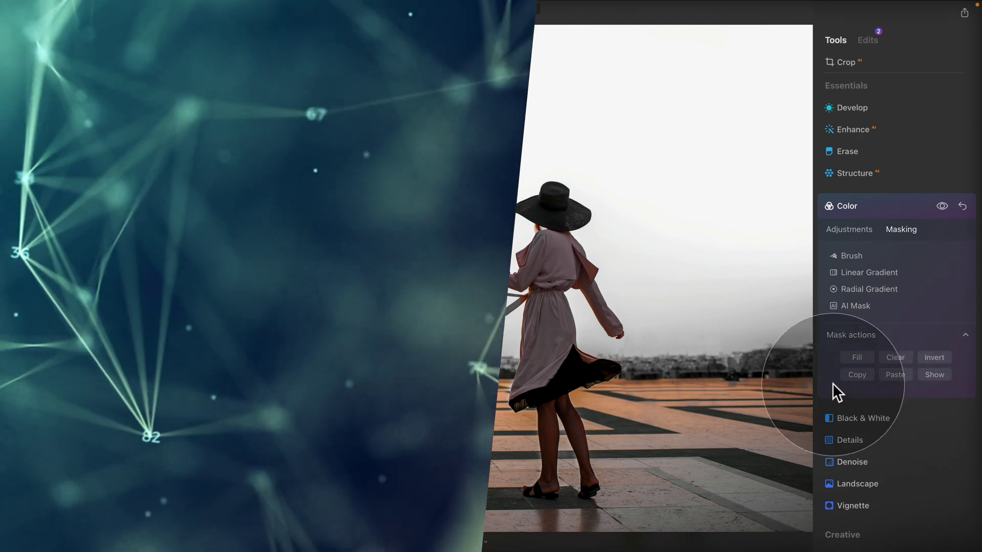
- On the fjord photo, set Enhance Accent to 74 and Sky Enhancer to 33
left_click(923, 332)
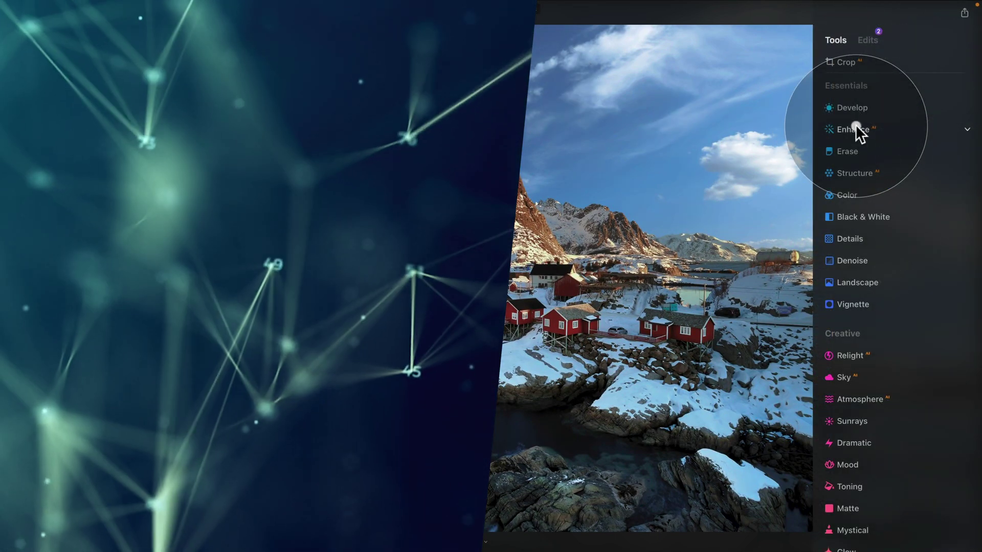
left_click(902, 86)
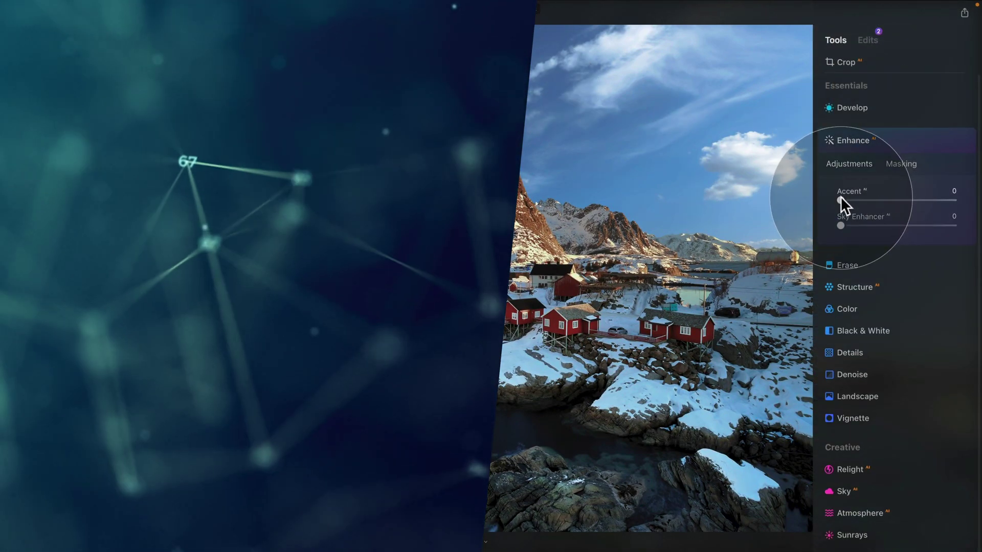
left_click_drag(841, 200, 928, 202)
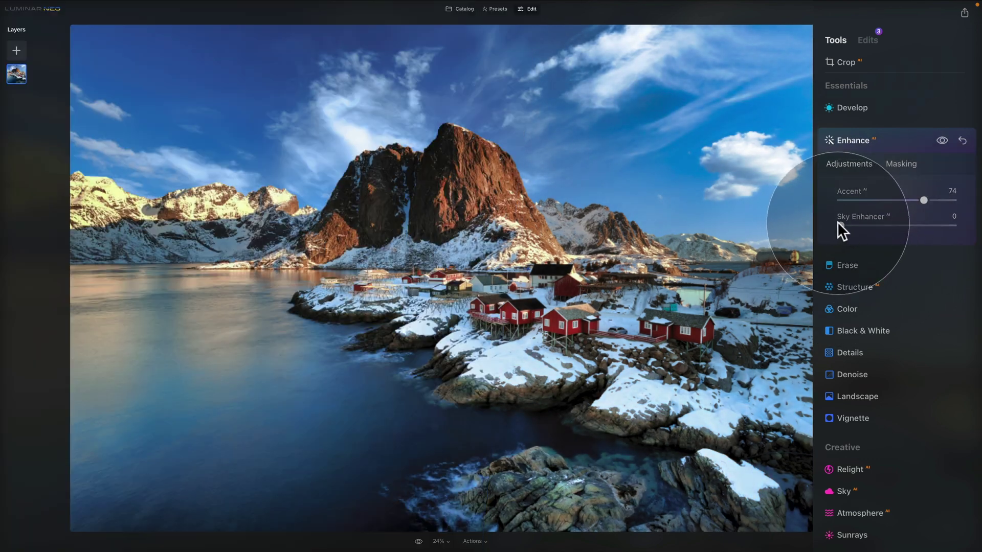
left_click_drag(840, 225, 883, 228)
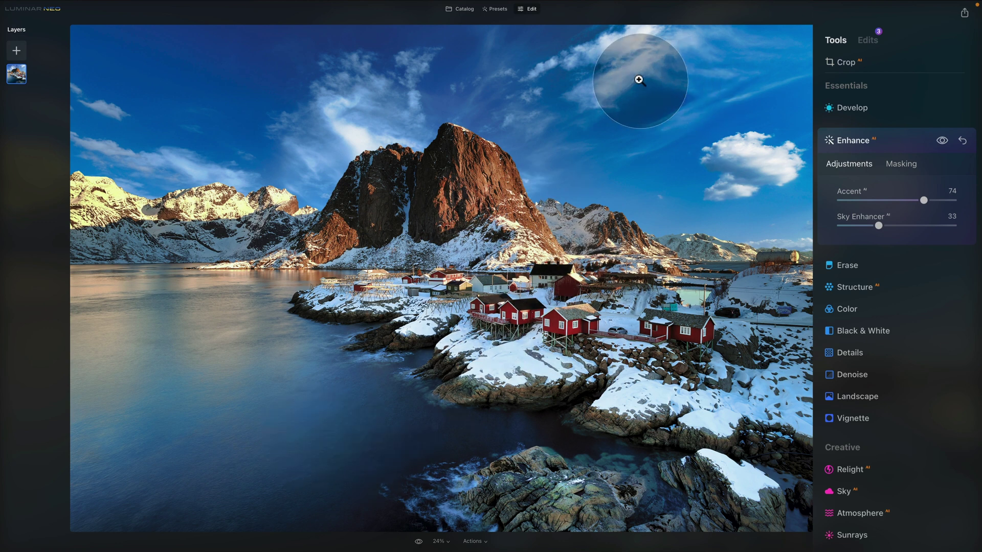
- Add an AI mask to Enhance selecting Sky and Water
left_click(904, 161)
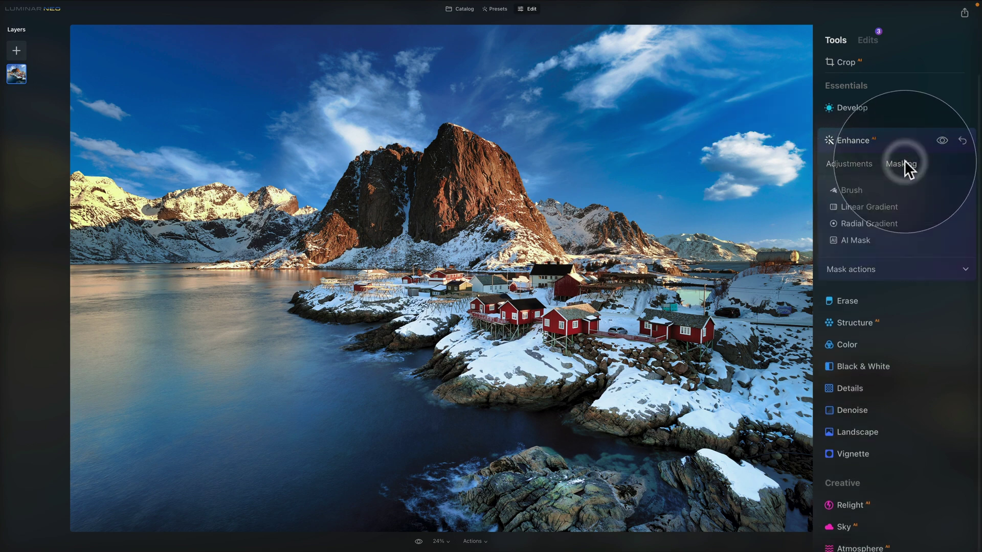
left_click(848, 239)
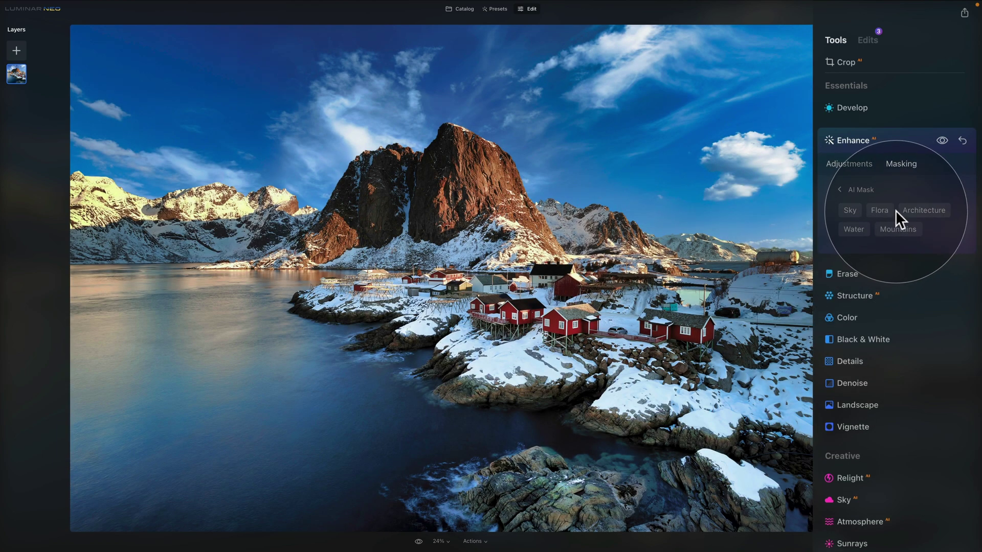
left_click(854, 211)
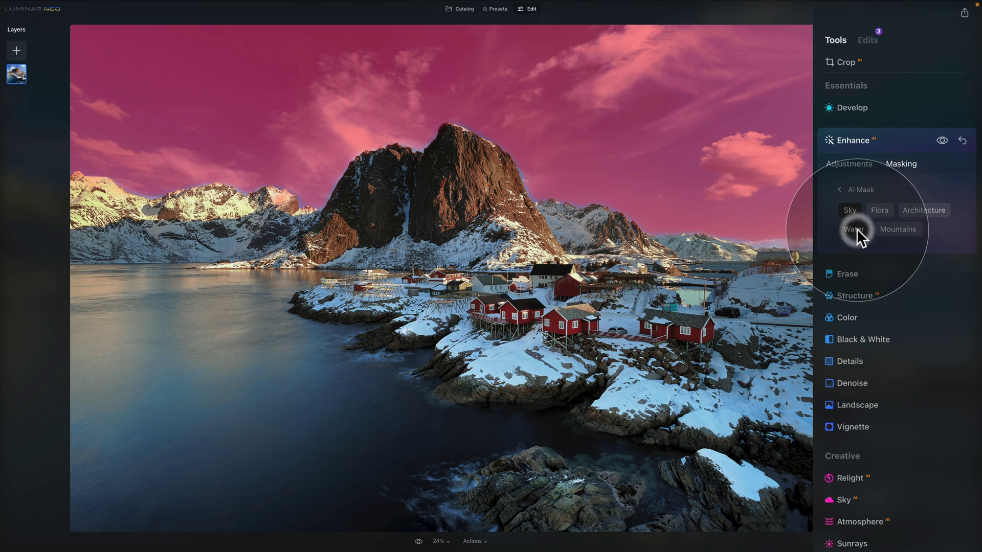
left_click(857, 230)
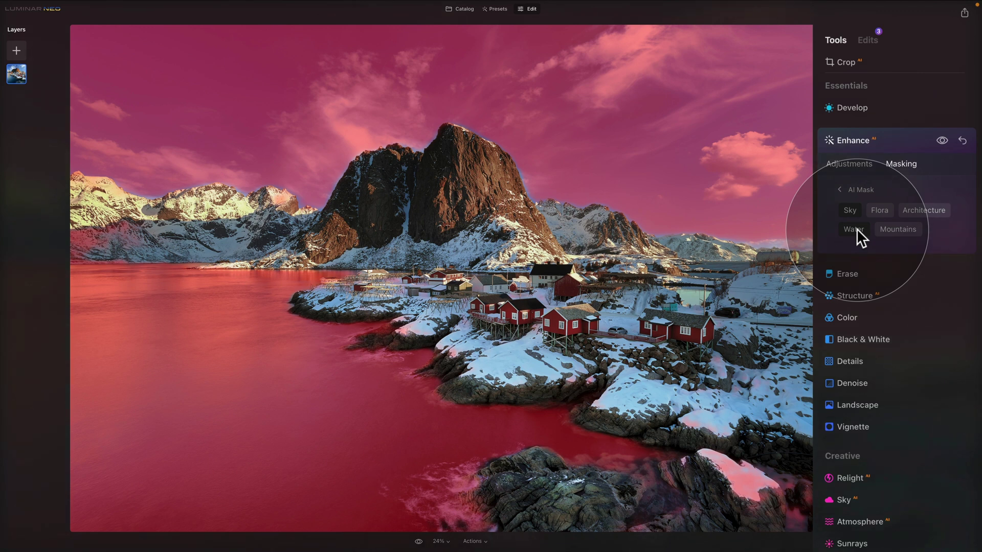
left_click(862, 190)
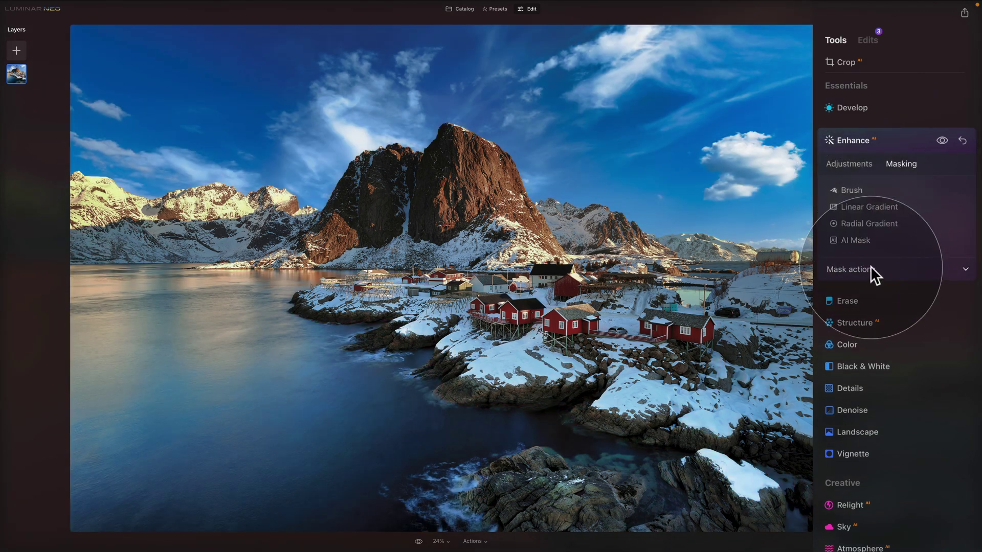
- Invert the Enhance mask so sky and water are excluded, then copy it
left_click(872, 270)
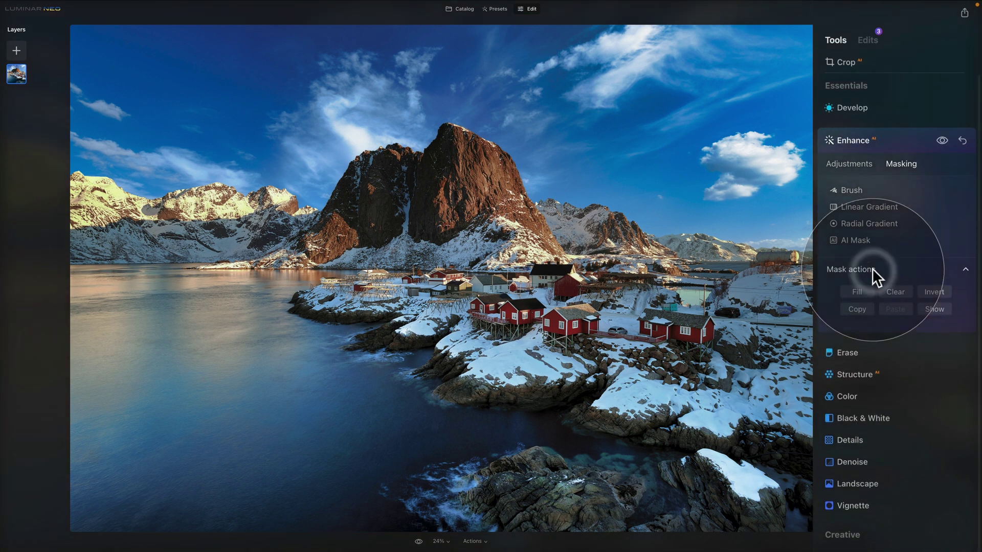
left_click(937, 291)
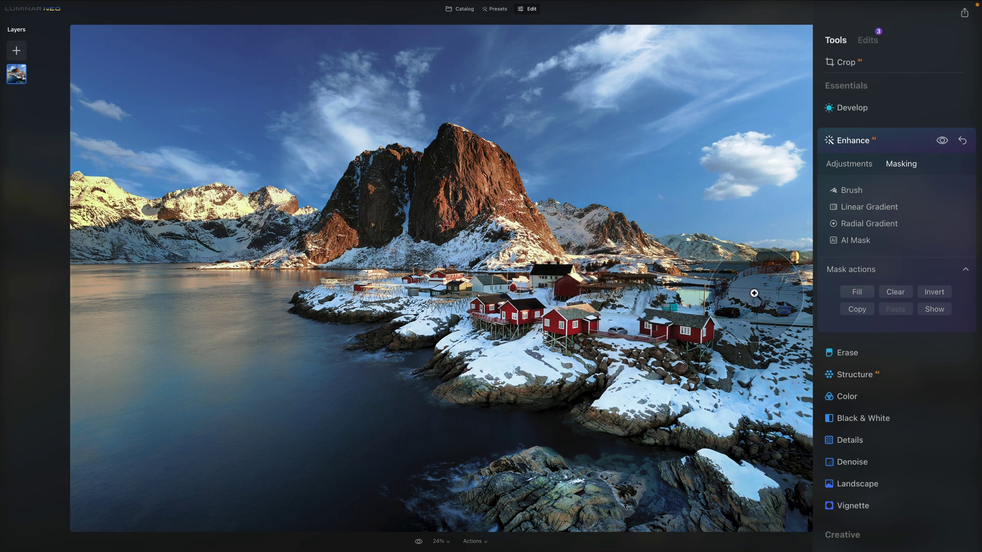
left_click(853, 311)
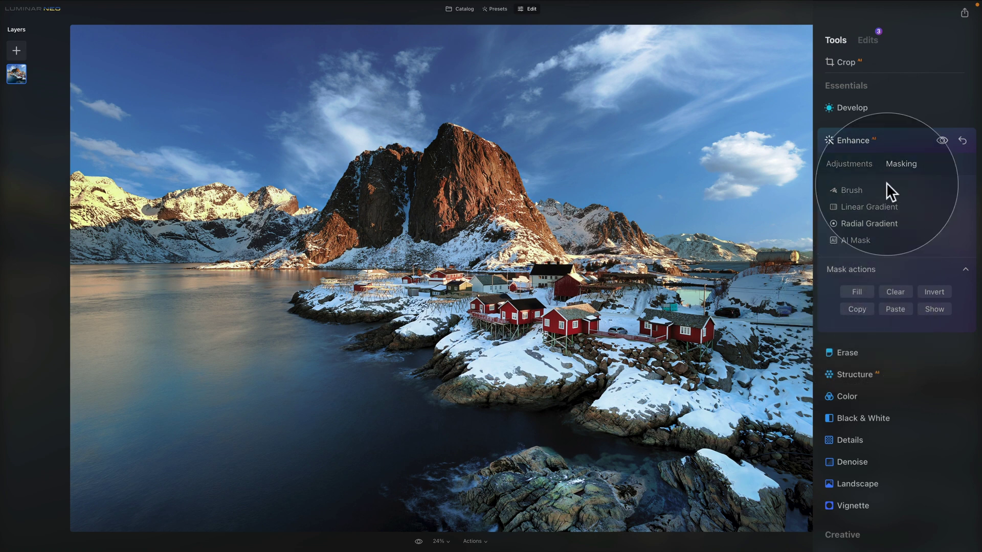
left_click(885, 136)
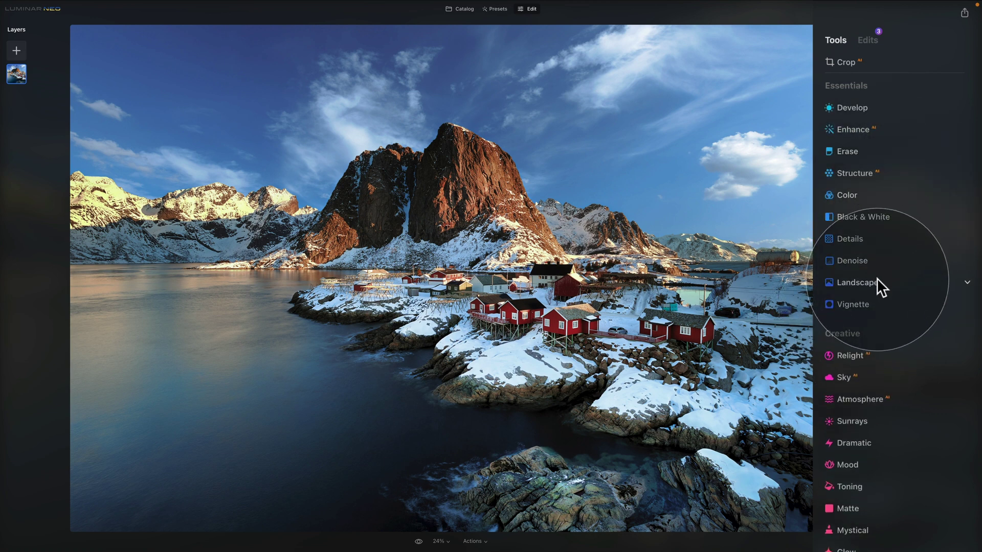
- Set Landscape Golden Hour to 73 and paste the copied Enhance mask onto it
left_click(877, 279)
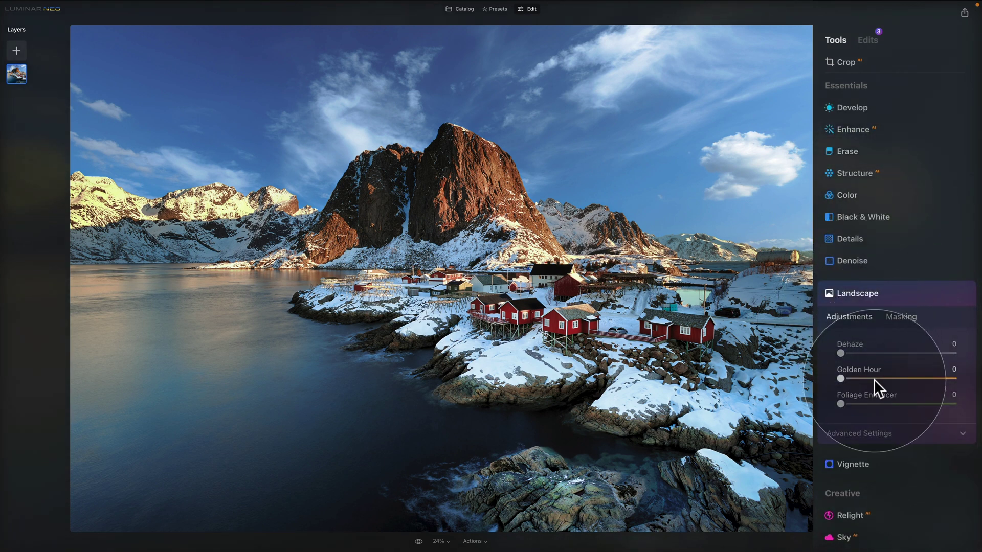
left_click_drag(879, 379, 925, 372)
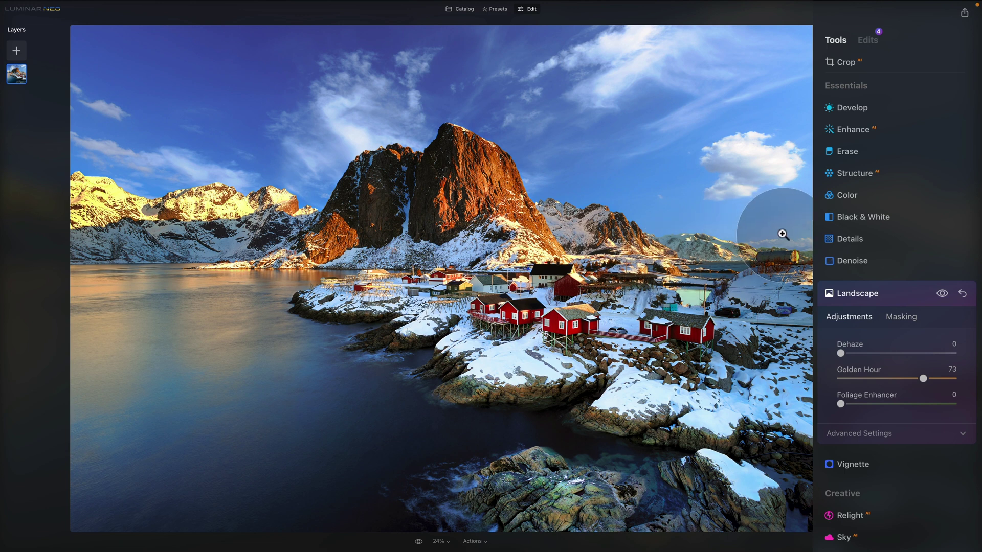
left_click(901, 318)
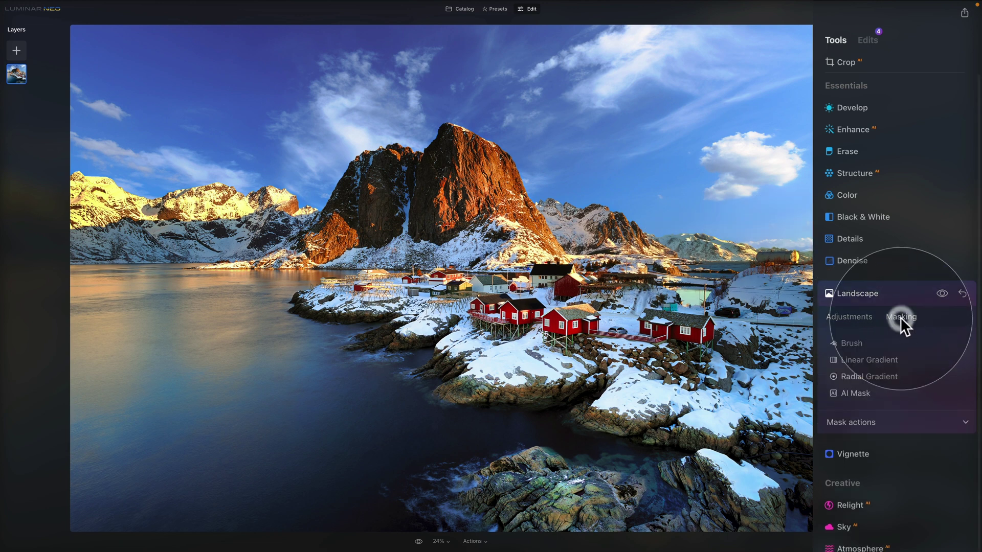
left_click(882, 425)
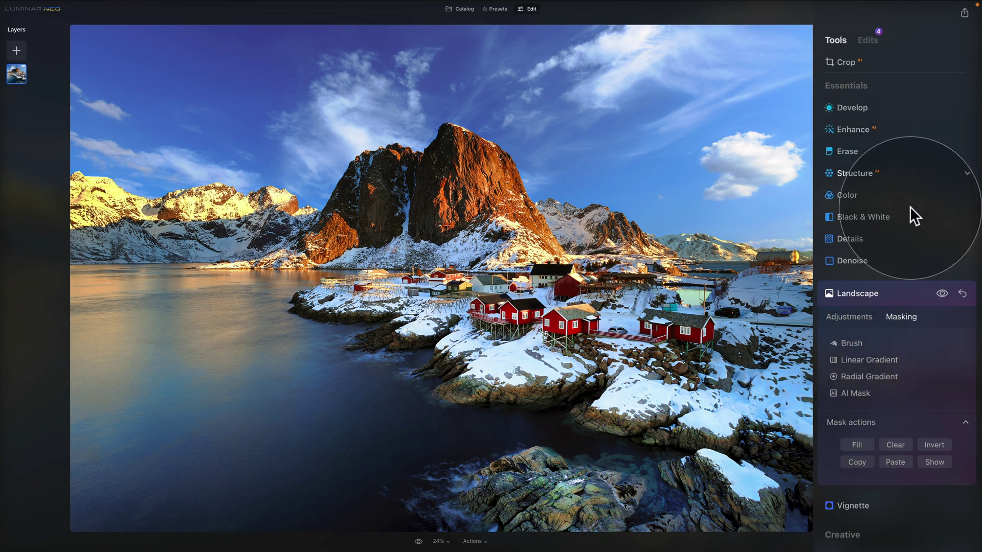
left_click(898, 464)
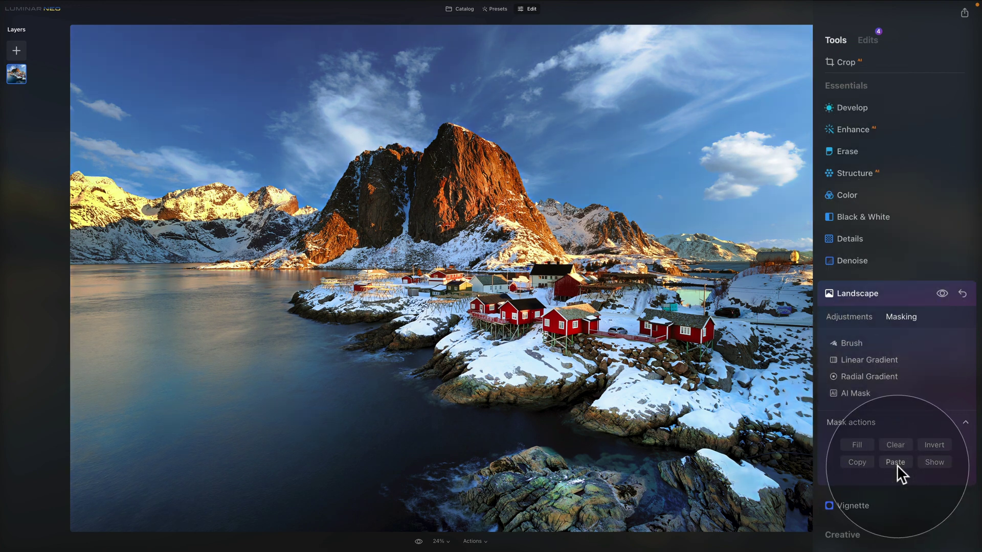